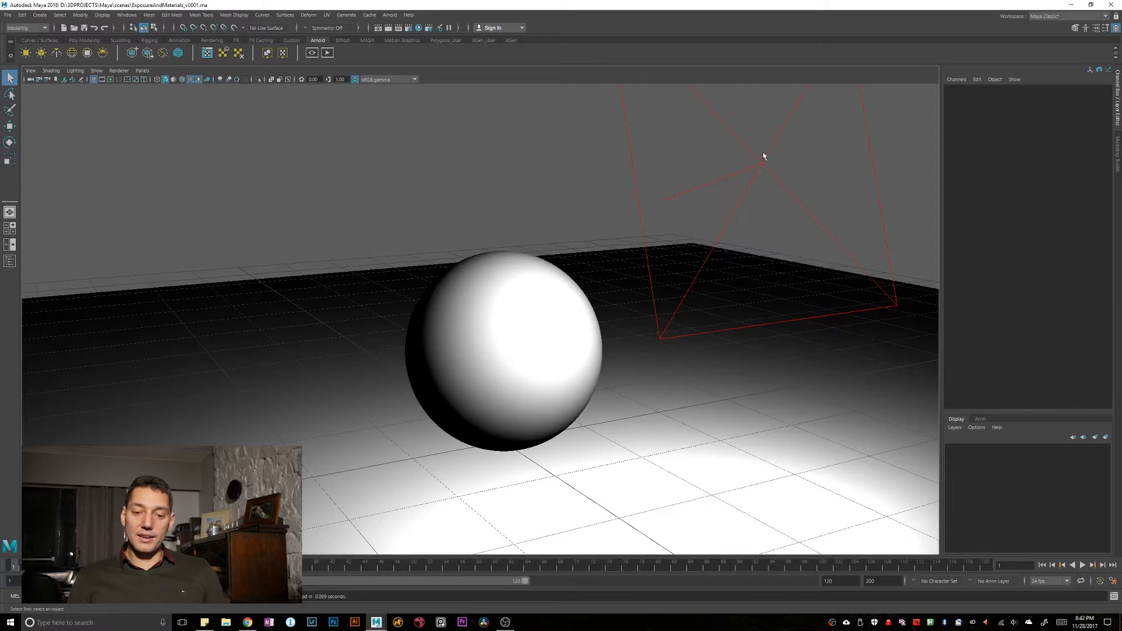
Step: Render the scene in the Arnold RenderView and swap the midGrey sphere for the pink sphere
{"action": "left_click", "coordinate": [327, 53]}
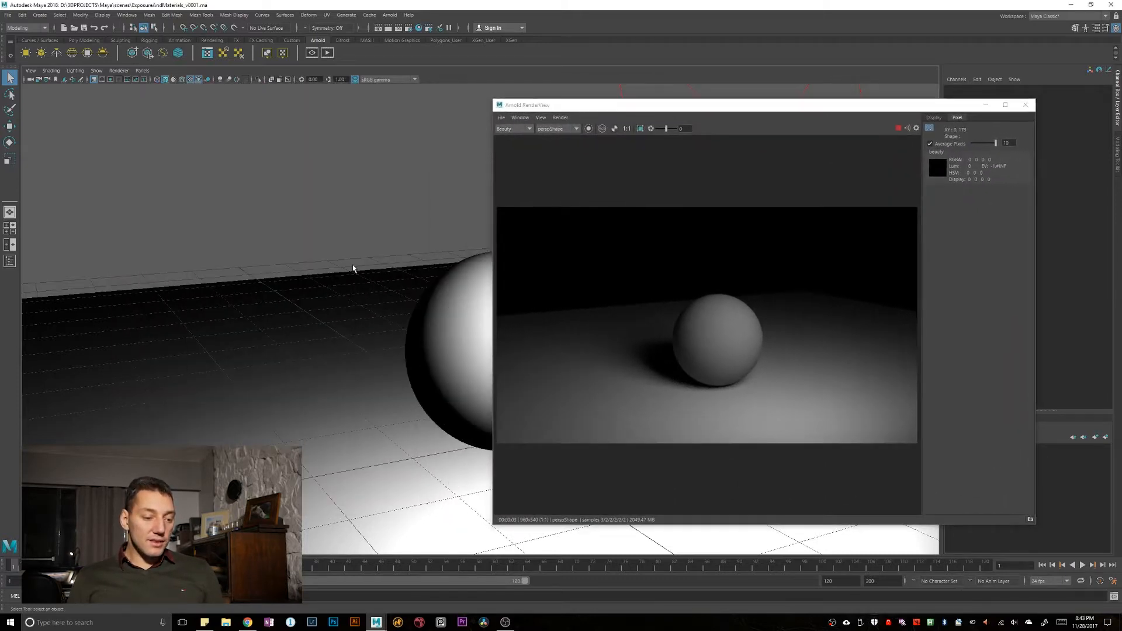
{"action": "key", "text": "shift+o"}
{"action": "left_click", "coordinate": [102, 269]}
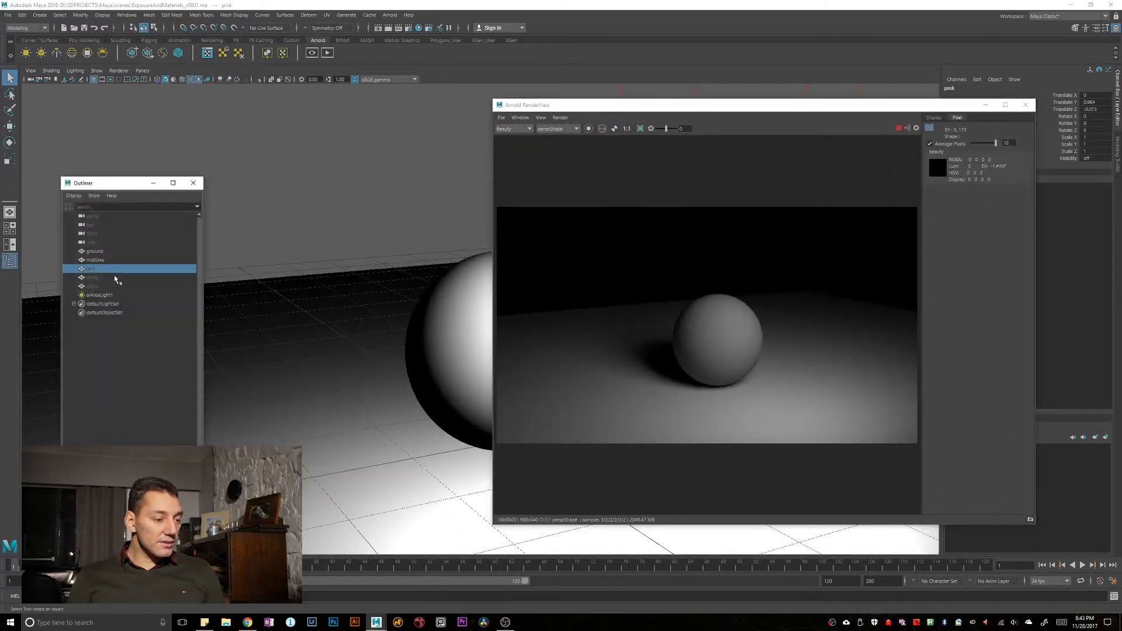
{"action": "key", "text": "shift+h"}
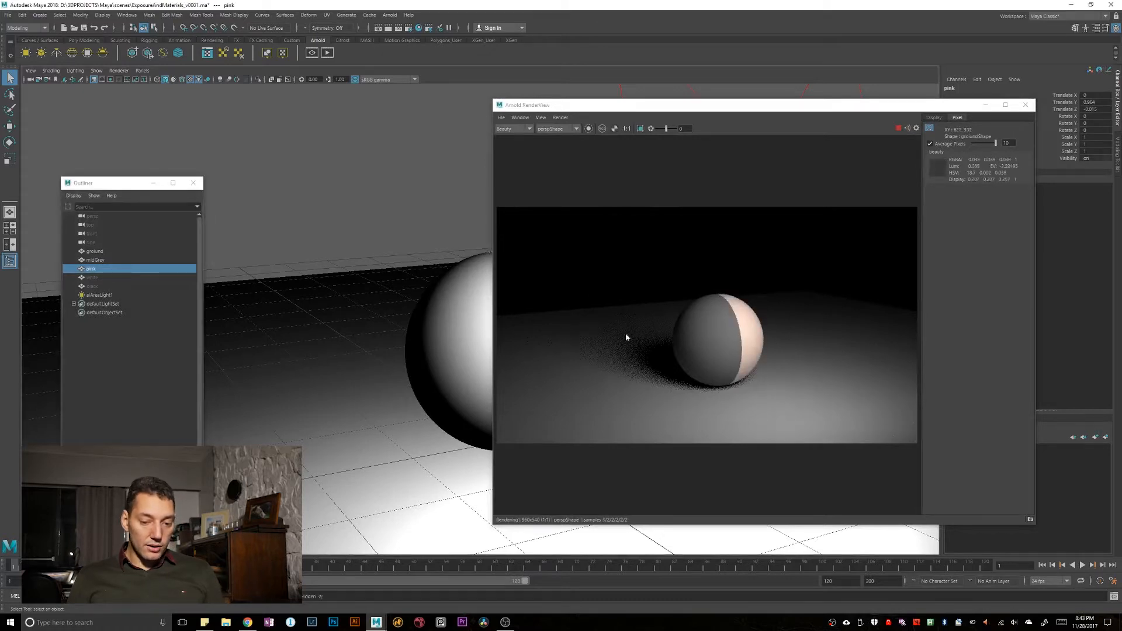
{"action": "left_click", "coordinate": [119, 261]}
{"action": "key", "text": "h"}
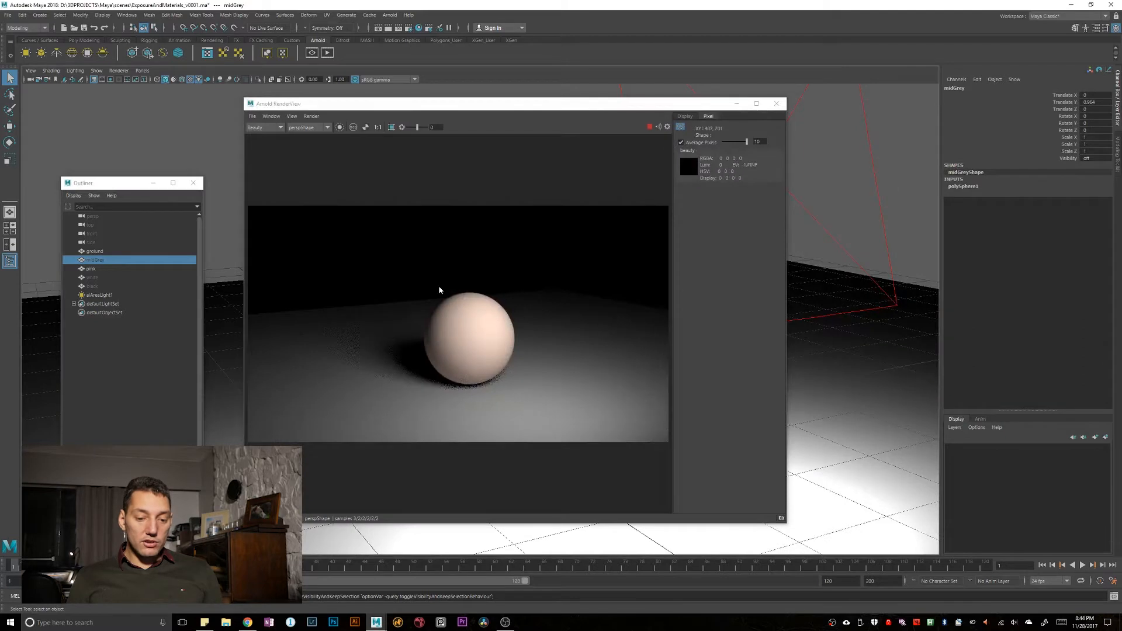
{"action": "left_click", "coordinate": [485, 333]}
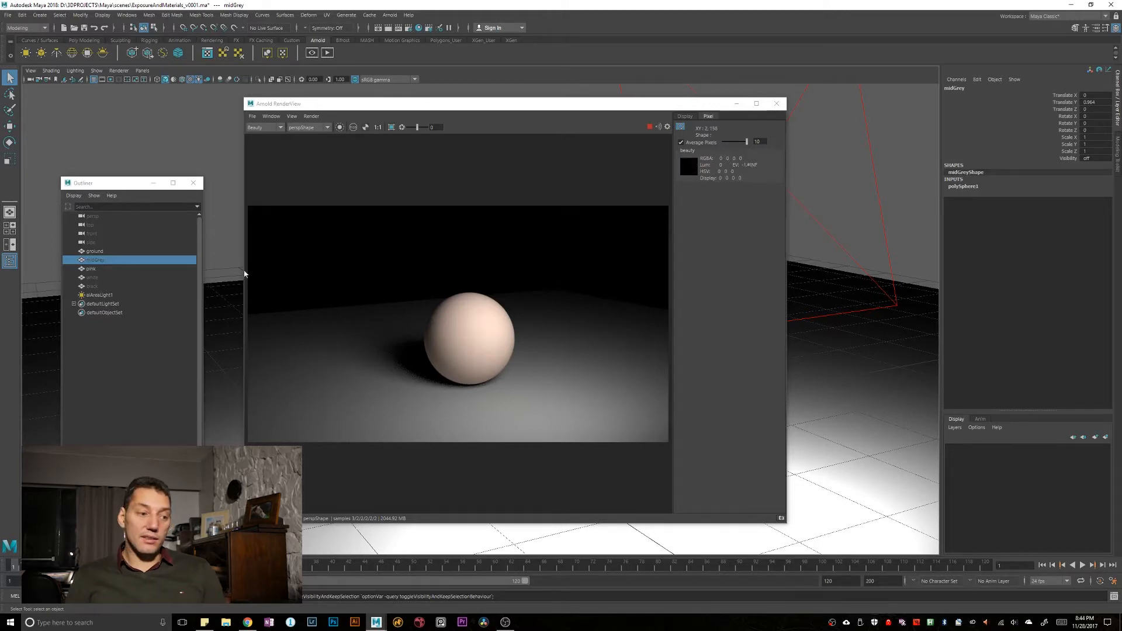
Step: Hide the pink sphere and show the white sphere in the render
{"action": "left_click", "coordinate": [91, 268]}
{"action": "key", "text": "h"}
{"action": "left_click", "coordinate": [92, 277]}
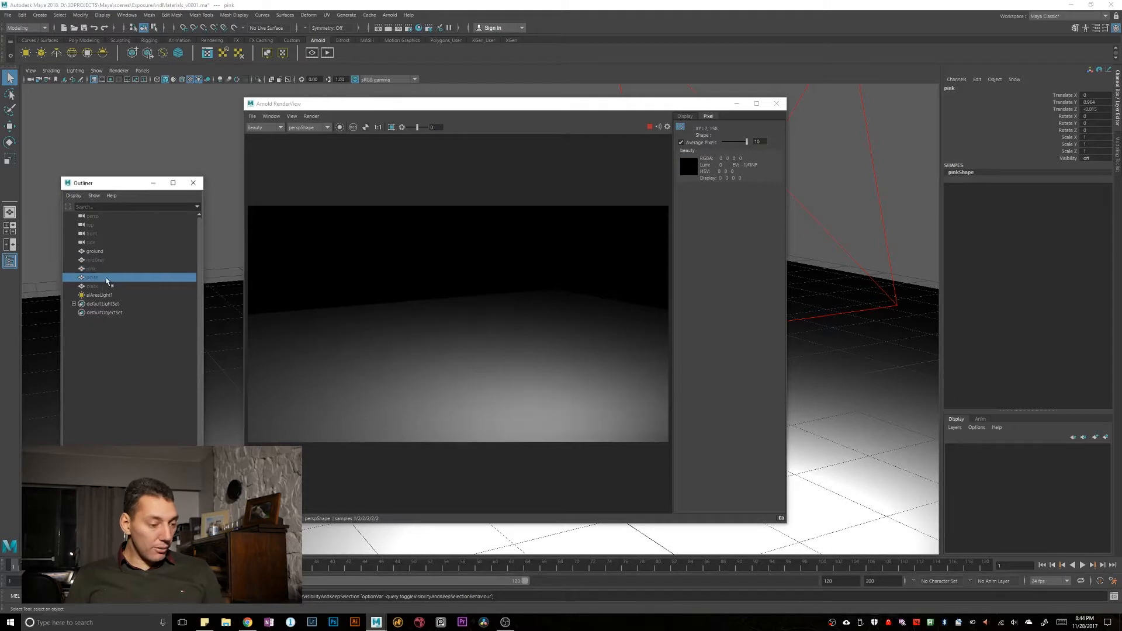
{"action": "key", "text": "shift+h"}
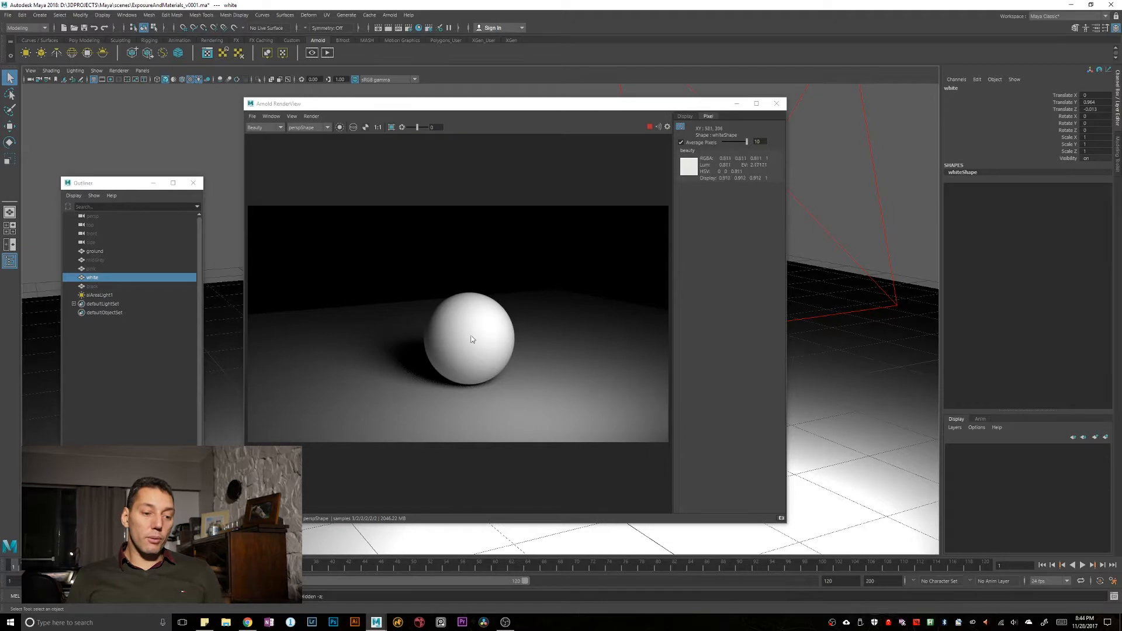
Step: Open the white sphere's material and examine the HSV values of its base color
{"action": "key", "text": "super"}
{"action": "left_click", "coordinate": [453, 306]}
{"action": "key", "text": "super"}
{"action": "left_click", "coordinate": [465, 331]}
{"action": "left_click_drag", "start_coordinate": [441, 313], "coordinate": [648, 331], "text": "super"}
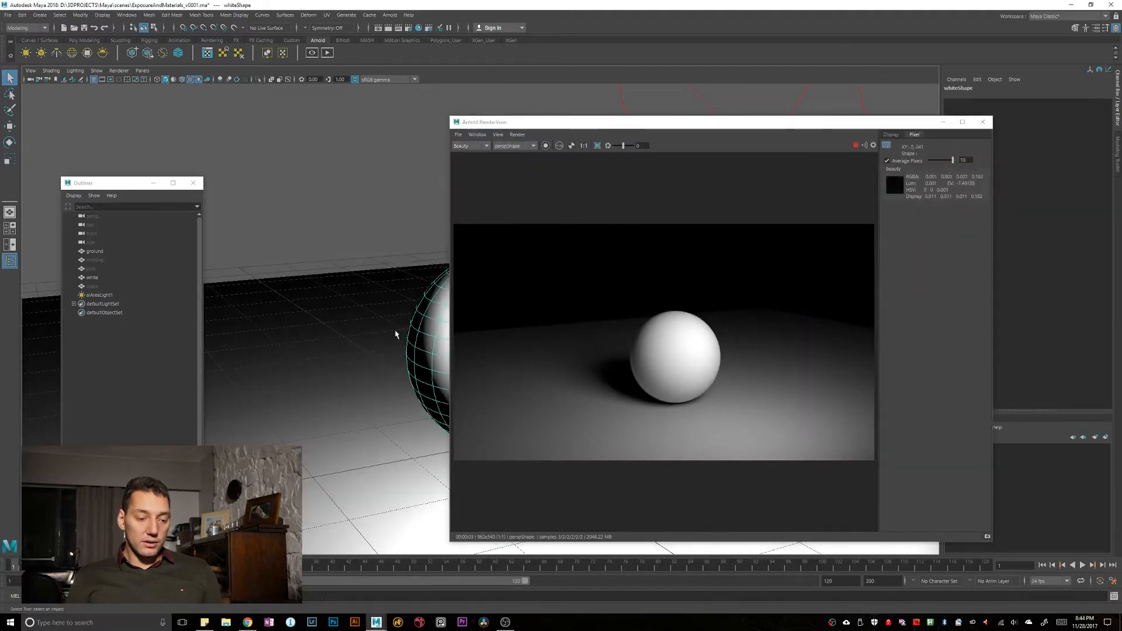
{"action": "left_click", "coordinate": [436, 327]}
{"action": "key", "text": "ctrl+a"}
{"action": "key", "text": "super"}
{"action": "left_click", "coordinate": [215, 197]}
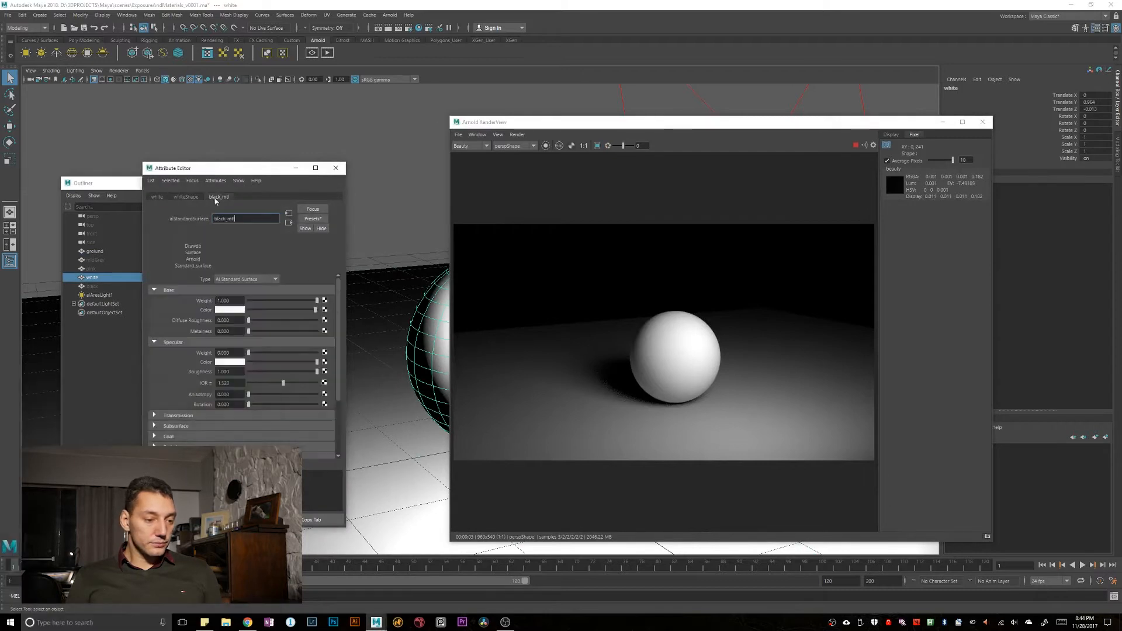
{"action": "left_click", "coordinate": [233, 310]}
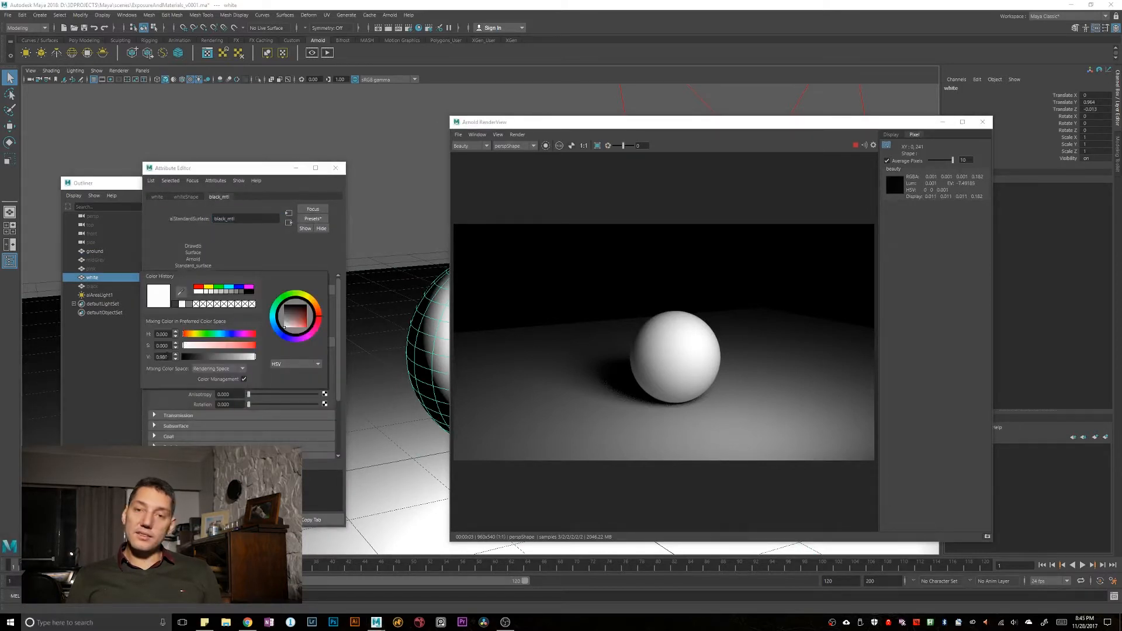
{"action": "left_click_drag", "start_coordinate": [658, 327], "coordinate": [600, 331], "text": "super"}
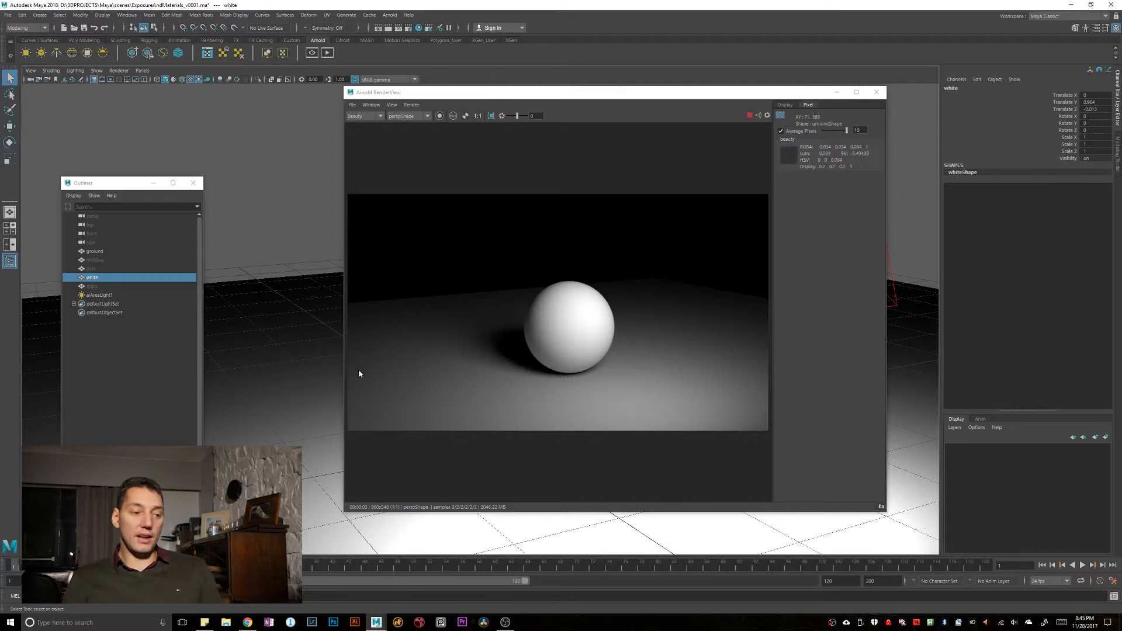
Step: Hide the white sphere and show the black sphere in the render
{"action": "key", "text": "h"}
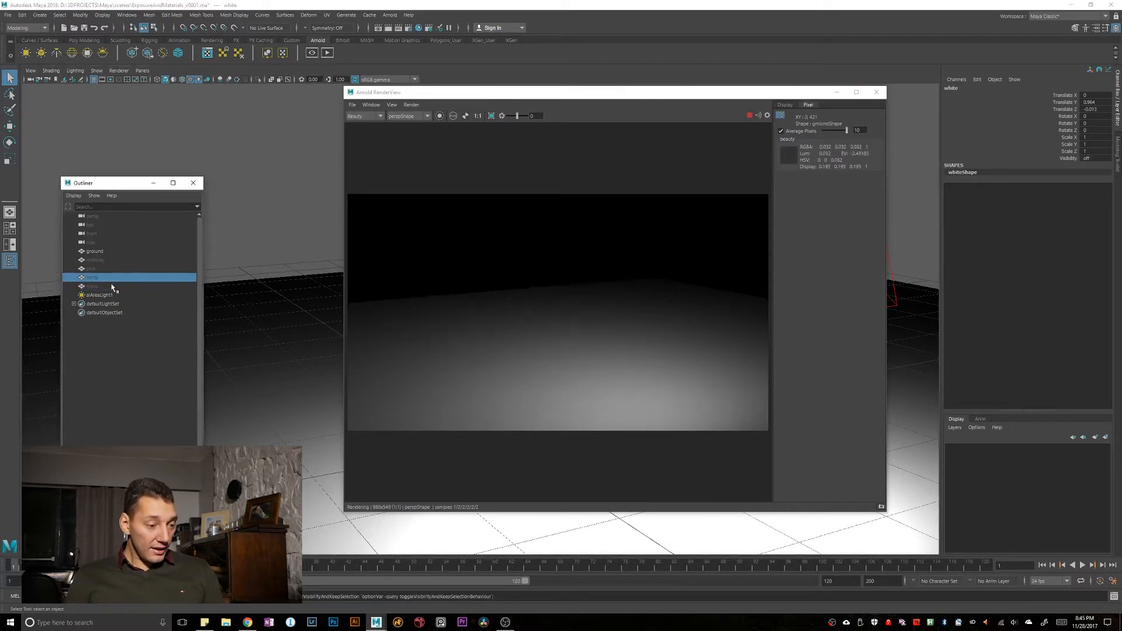
{"action": "left_click", "coordinate": [140, 286]}
{"action": "key", "text": "shift+h"}
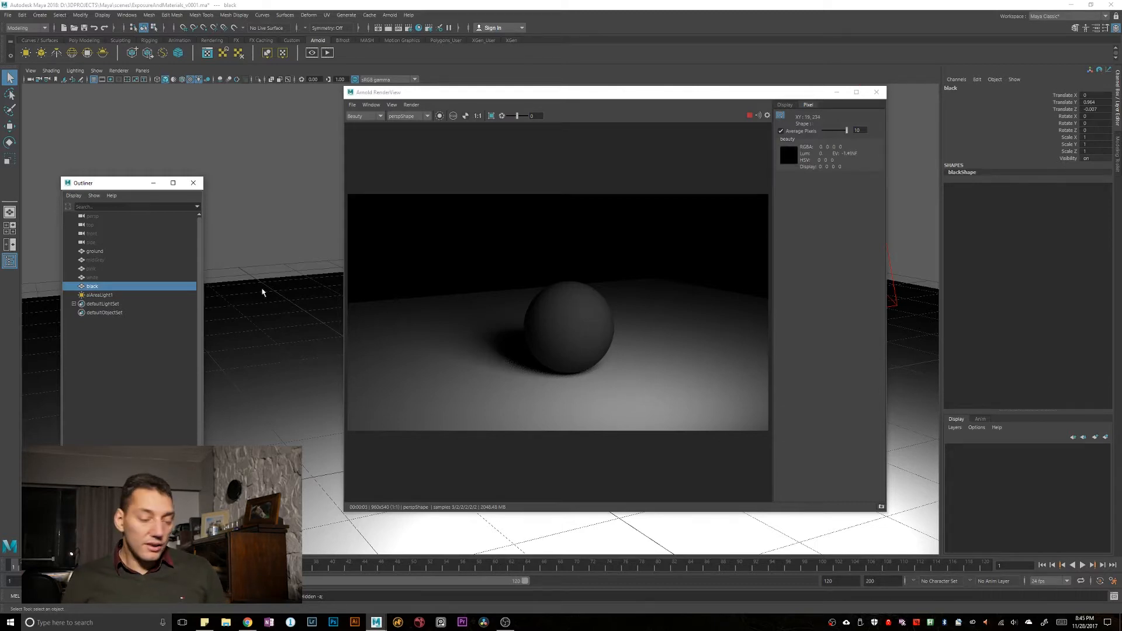
Step: Open the black sphere's material and examine the HSV values of its base color
{"action": "left_click_drag", "start_coordinate": [590, 91], "coordinate": [738, 89]}
{"action": "key", "text": "ctrl+a"}
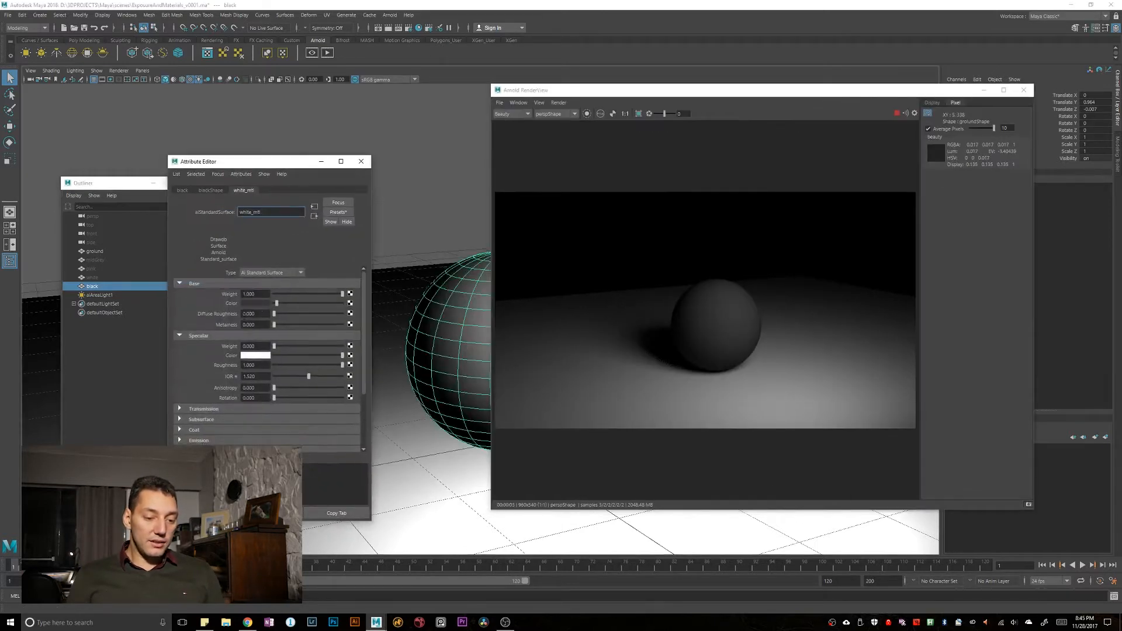
{"action": "left_click", "coordinate": [254, 306]}
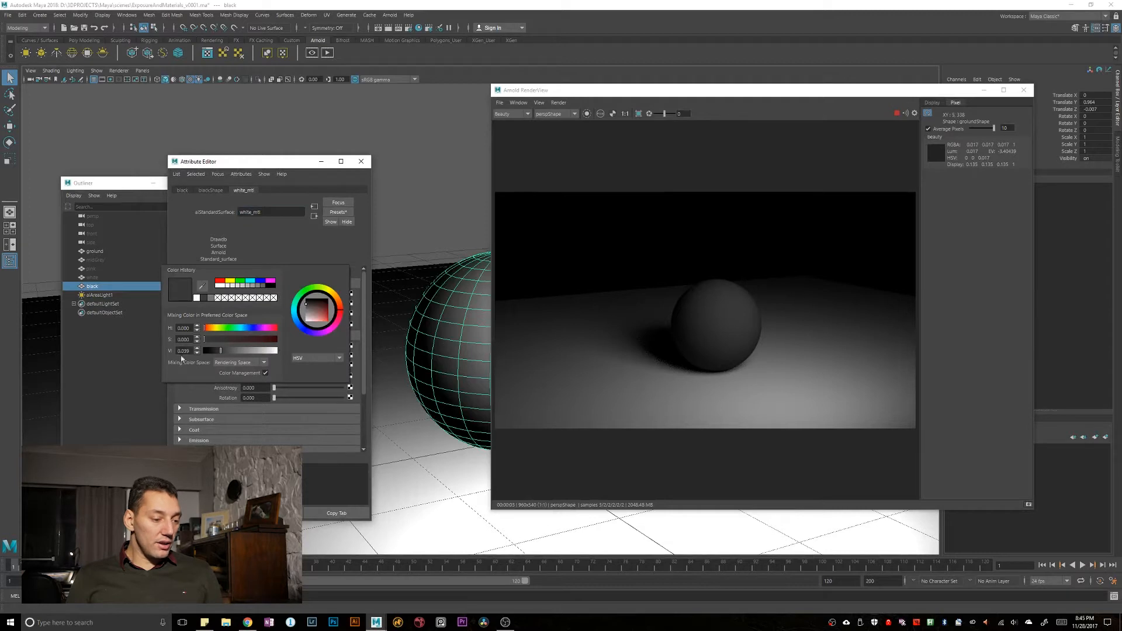
{"action": "left_click", "coordinate": [363, 164]}
{"action": "left_click_drag", "start_coordinate": [715, 90], "coordinate": [510, 84]}
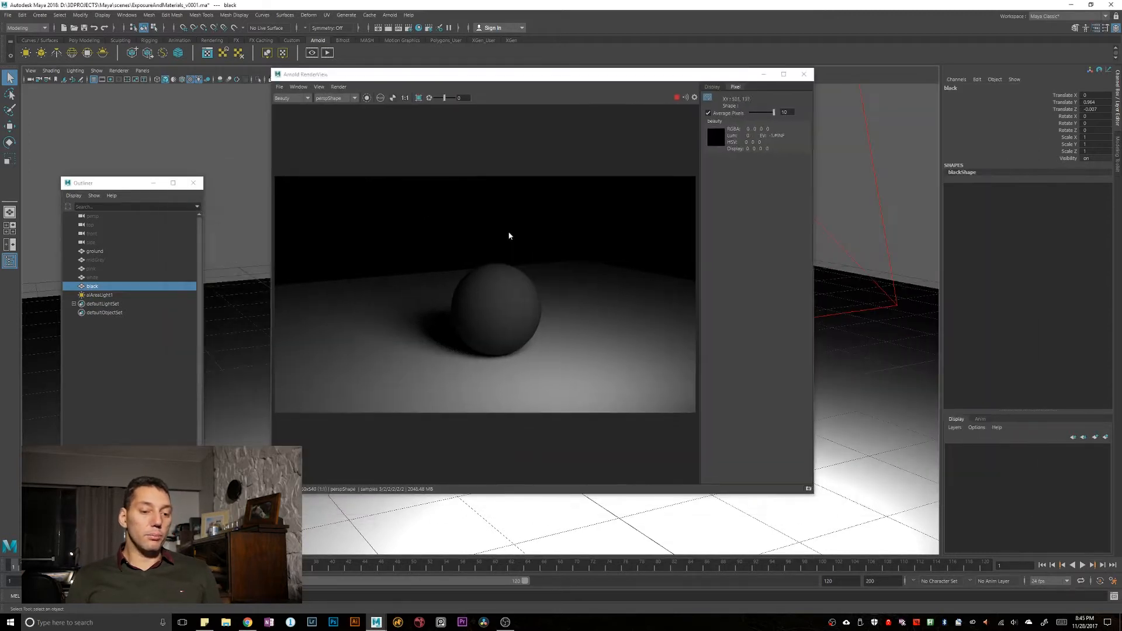
{"action": "left_click", "coordinate": [108, 260]}
{"action": "left_click", "coordinate": [107, 270]}
{"action": "left_click", "coordinate": [107, 277]}
{"action": "left_click", "coordinate": [112, 260]}
{"action": "left_click", "coordinate": [113, 277]}
Step: Open the area light's shape attributes and place them beside the render to examine intensity and exposure
{"action": "left_click_drag", "start_coordinate": [561, 85], "coordinate": [341, 83]}
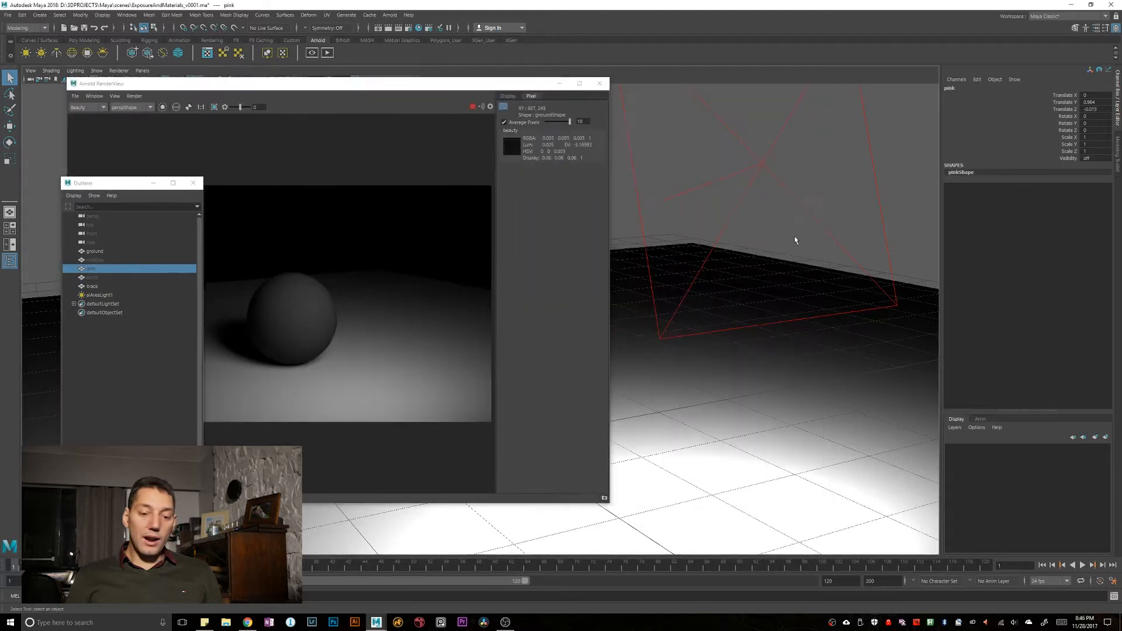
{"action": "left_click", "coordinate": [760, 164]}
{"action": "key", "text": "ctrl+a"}
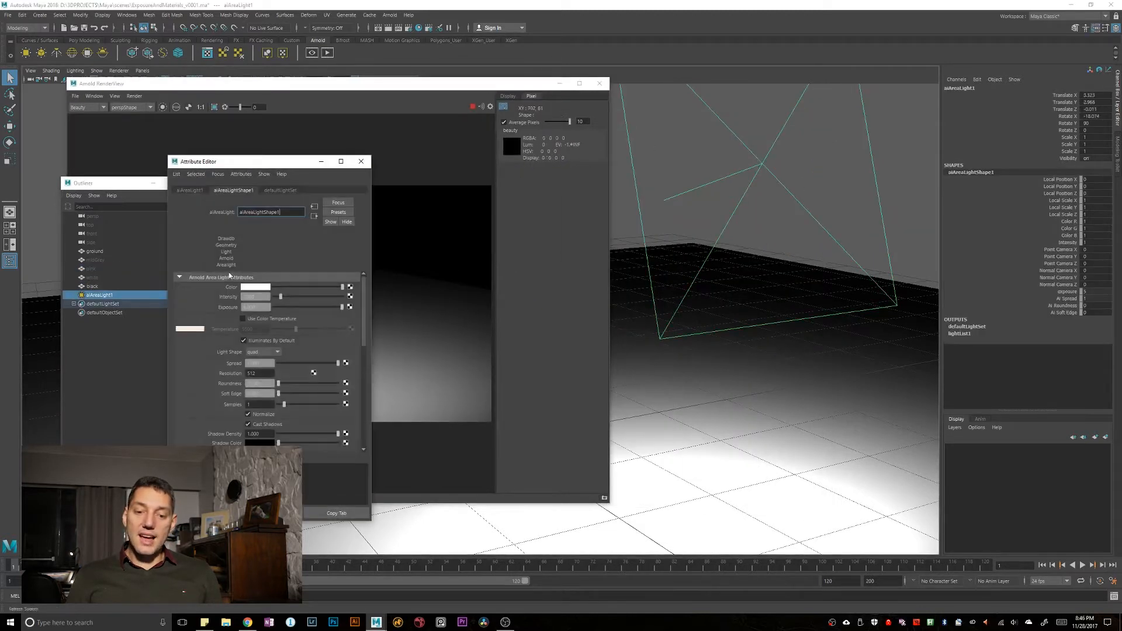
{"action": "left_click_drag", "start_coordinate": [274, 165], "coordinate": [809, 186]}
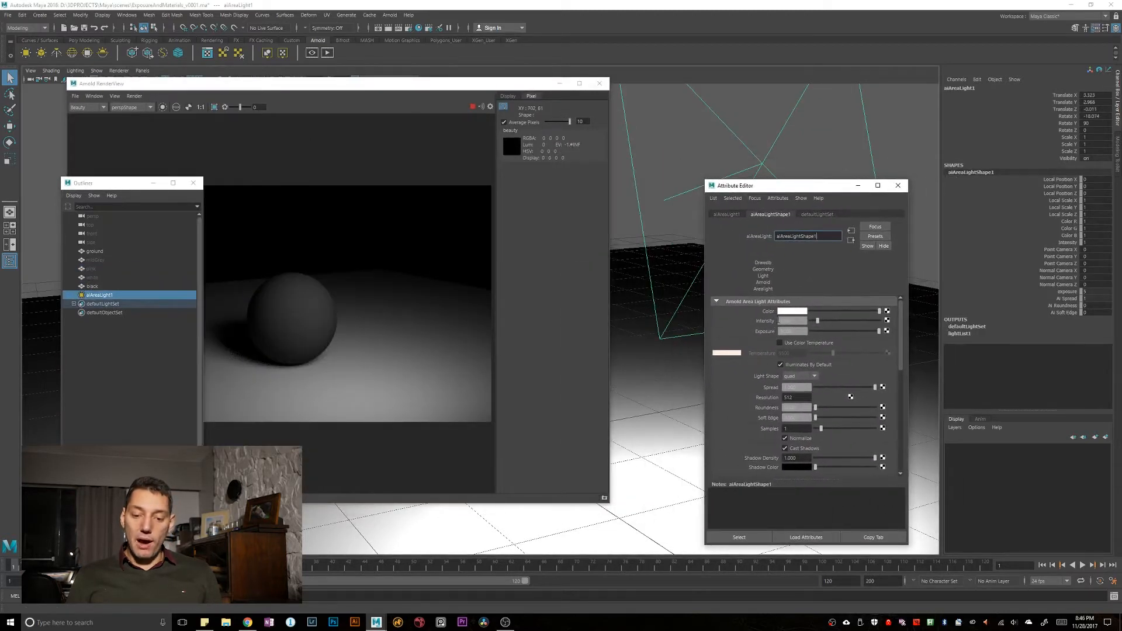
{"action": "left_click_drag", "start_coordinate": [405, 330], "coordinate": [499, 338], "text": "alt"}
{"action": "left_click", "coordinate": [109, 269]}
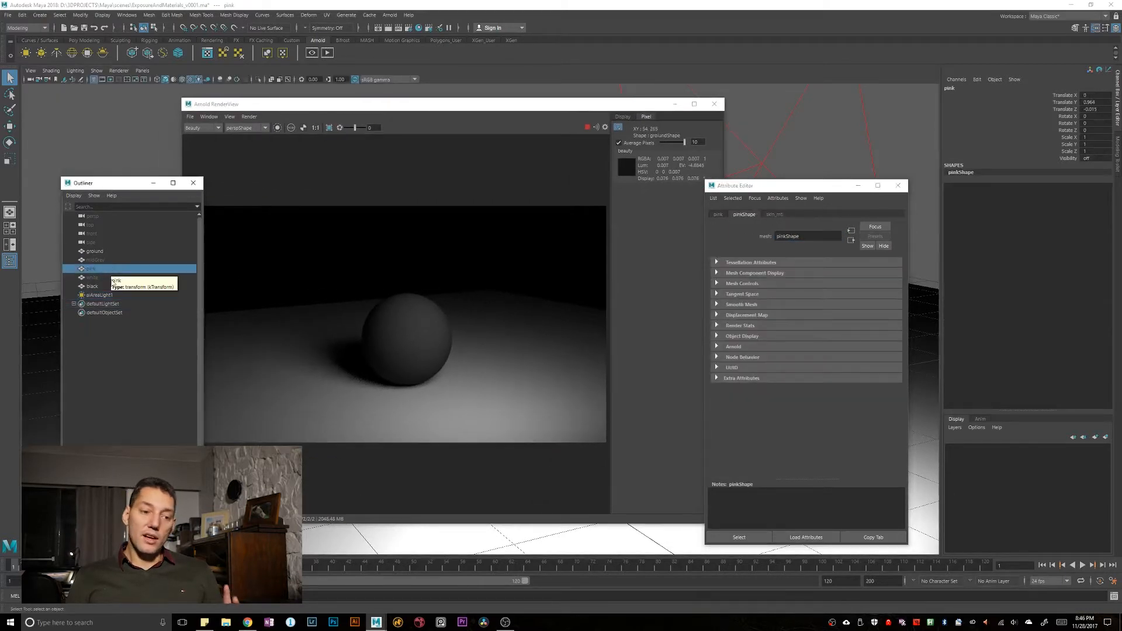
{"action": "left_click", "coordinate": [95, 278]}
{"action": "left_click", "coordinate": [98, 261]}
{"action": "left_click", "coordinate": [95, 278]}
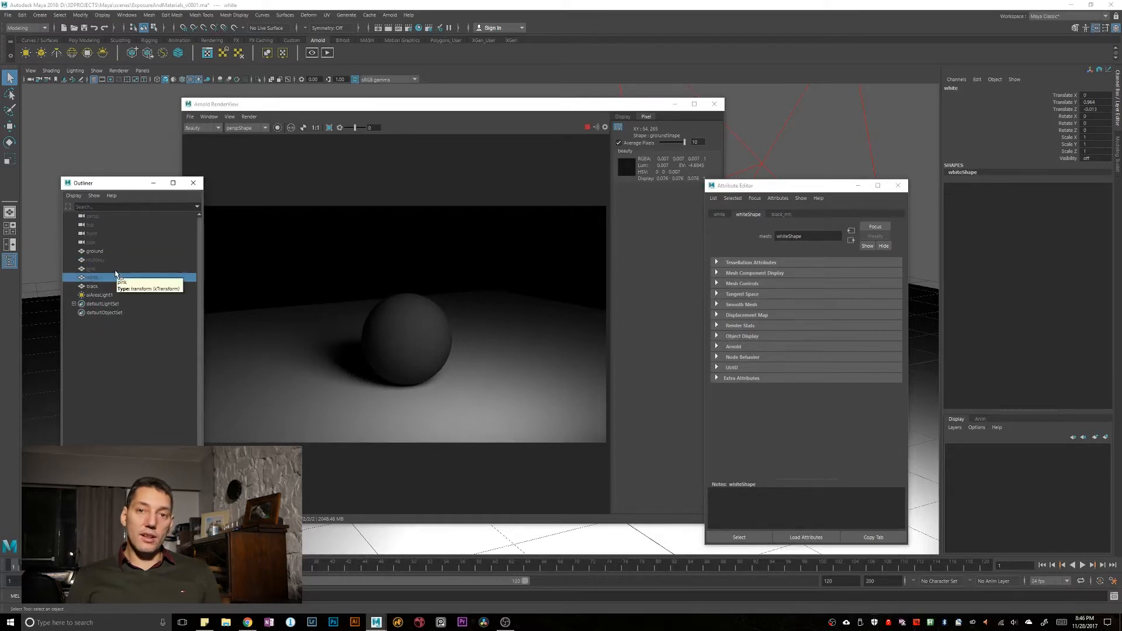
{"action": "left_click", "coordinate": [94, 261]}
{"action": "left_click", "coordinate": [88, 269]}
{"action": "left_click", "coordinate": [93, 278]}
{"action": "left_click", "coordinate": [94, 261]}
{"action": "left_click", "coordinate": [91, 269]}
{"action": "key", "text": "shift+h"}
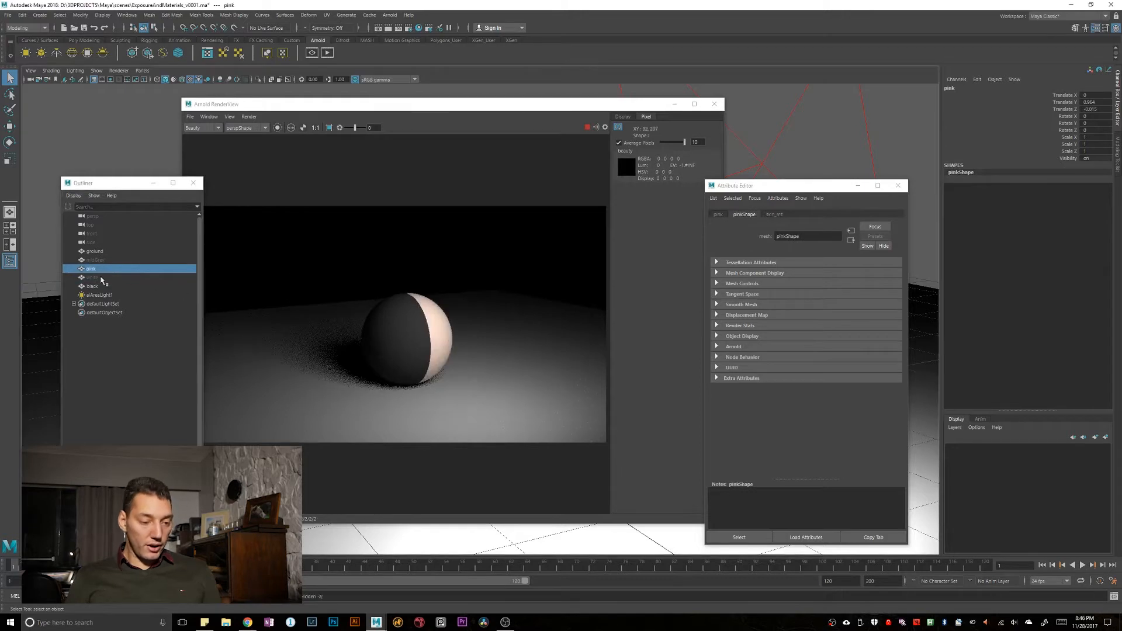
{"action": "key", "text": "h"}
Step: Show the midGrey sphere again and hide the black sphere
{"action": "left_click", "coordinate": [109, 261]}
{"action": "left_click", "coordinate": [93, 285]}
{"action": "key", "text": "h"}
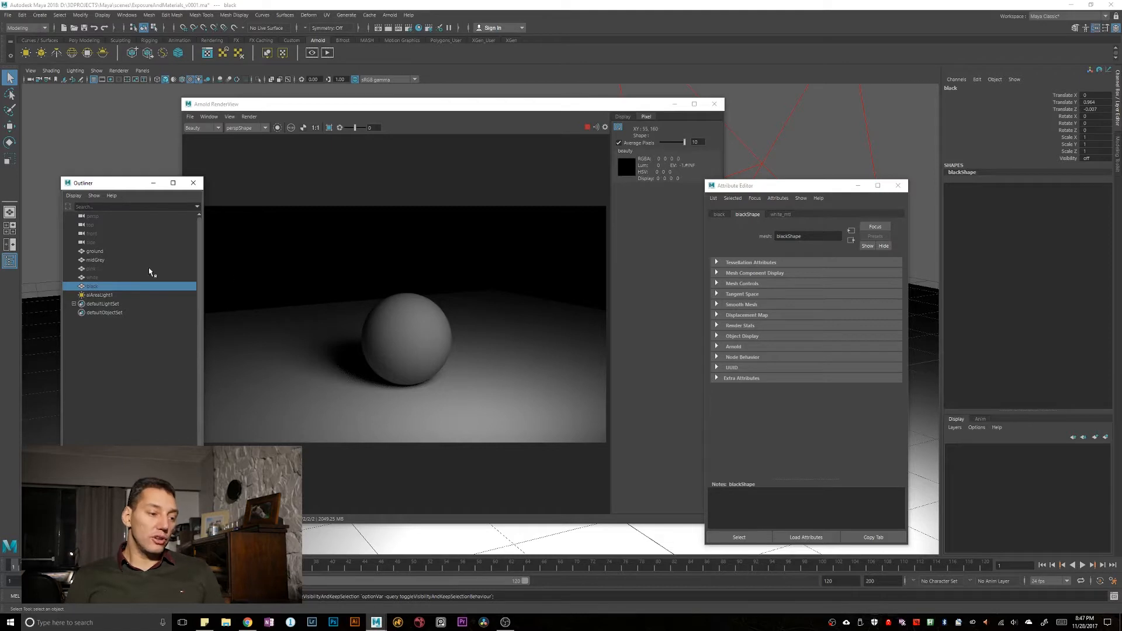
{"action": "left_click", "coordinate": [107, 269]}
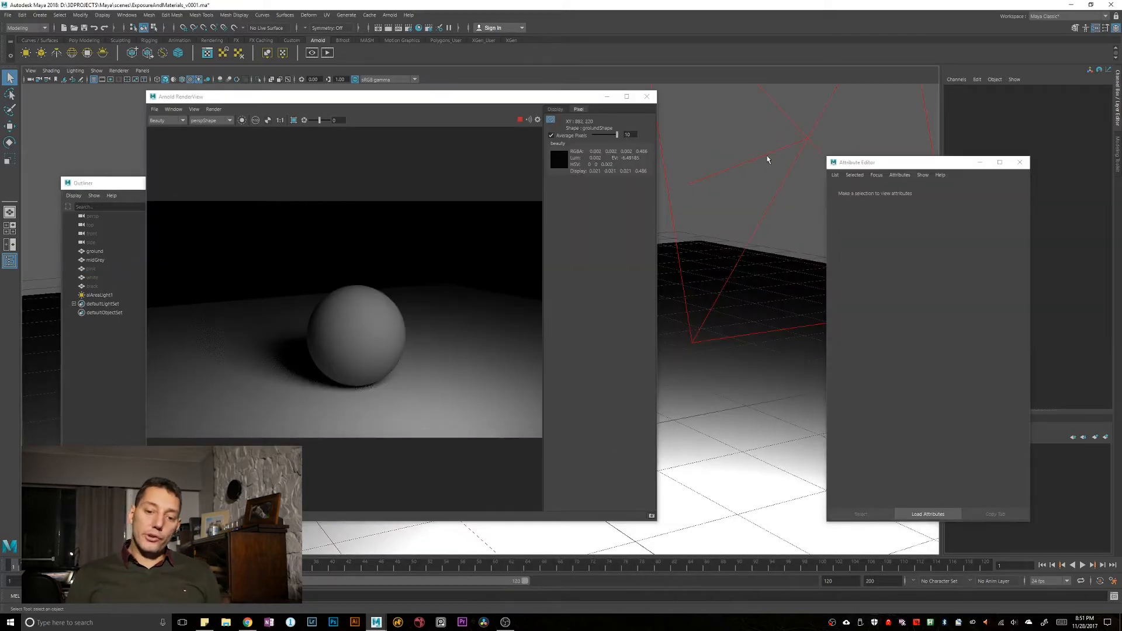
Step: Scale the area light down uniformly to about 0.389, then undo the scaling
{"action": "left_click", "coordinate": [785, 178]}
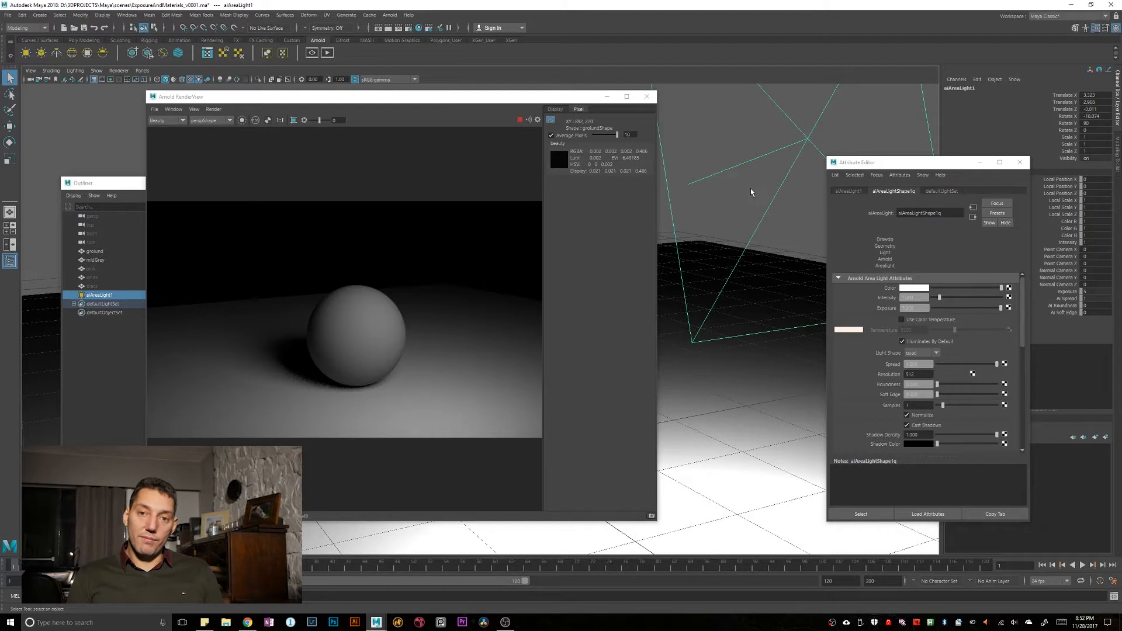
{"action": "key", "text": "r"}
{"action": "left_click_drag", "start_coordinate": [807, 139], "coordinate": [570, 171]}
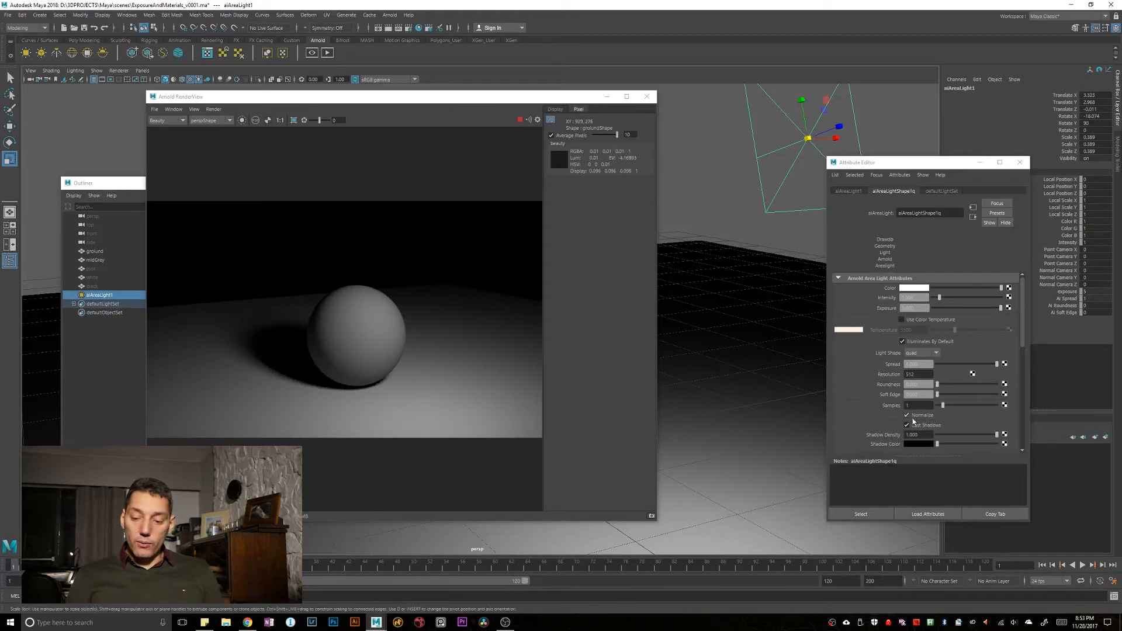
{"action": "key", "text": "ctrl+z"}
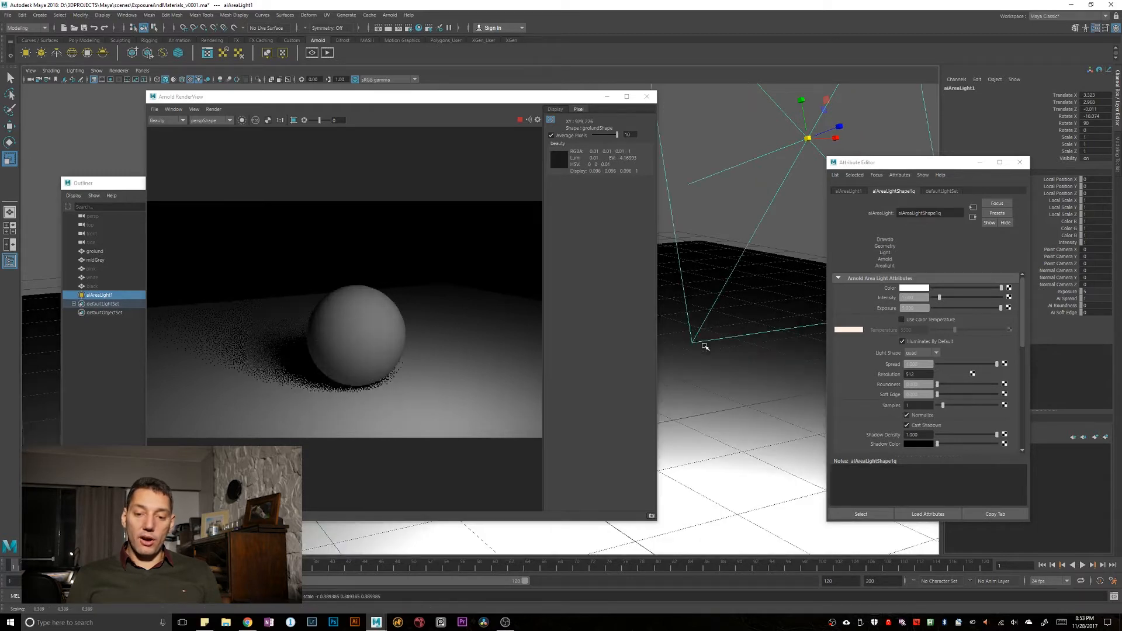
Step: Turn off Normalize on the area light and scale the light up uniformly to about 1.604
{"action": "left_click", "coordinate": [906, 415]}
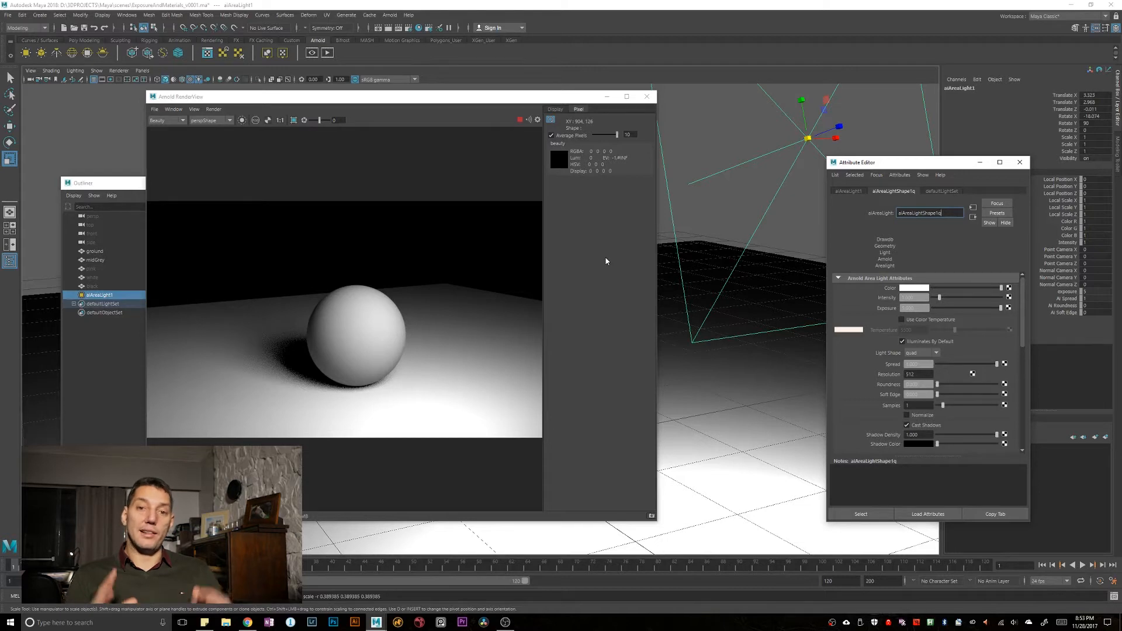
{"action": "left_click_drag", "start_coordinate": [808, 139], "coordinate": [862, 145]}
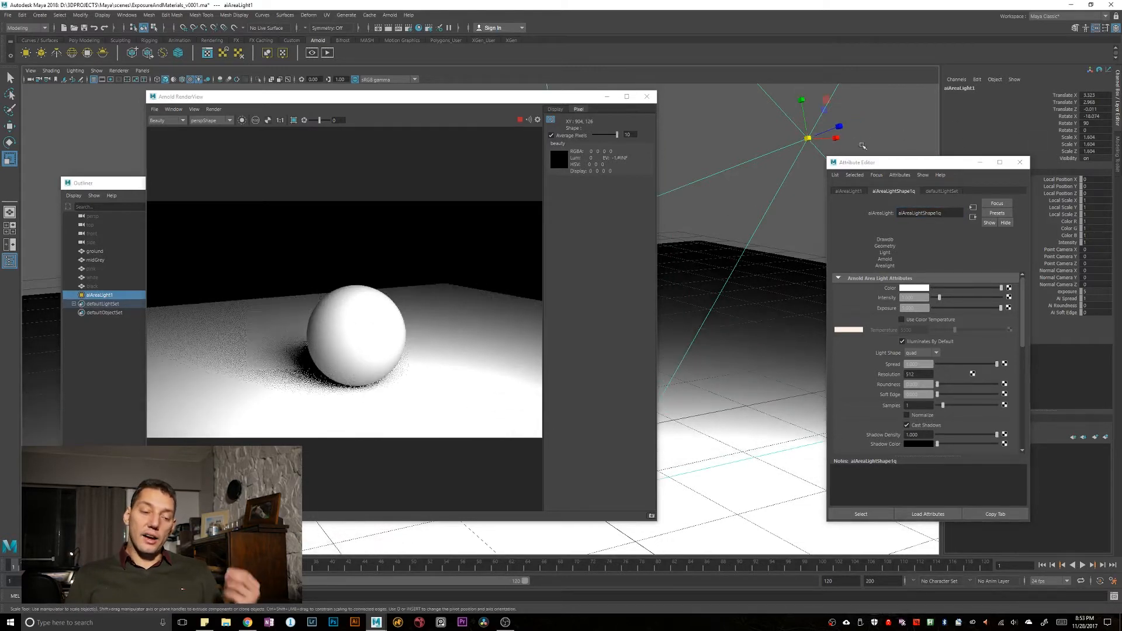
Step: Set the area light's exposure to 1
{"action": "left_click_drag", "start_coordinate": [915, 308], "coordinate": [841, 309]}
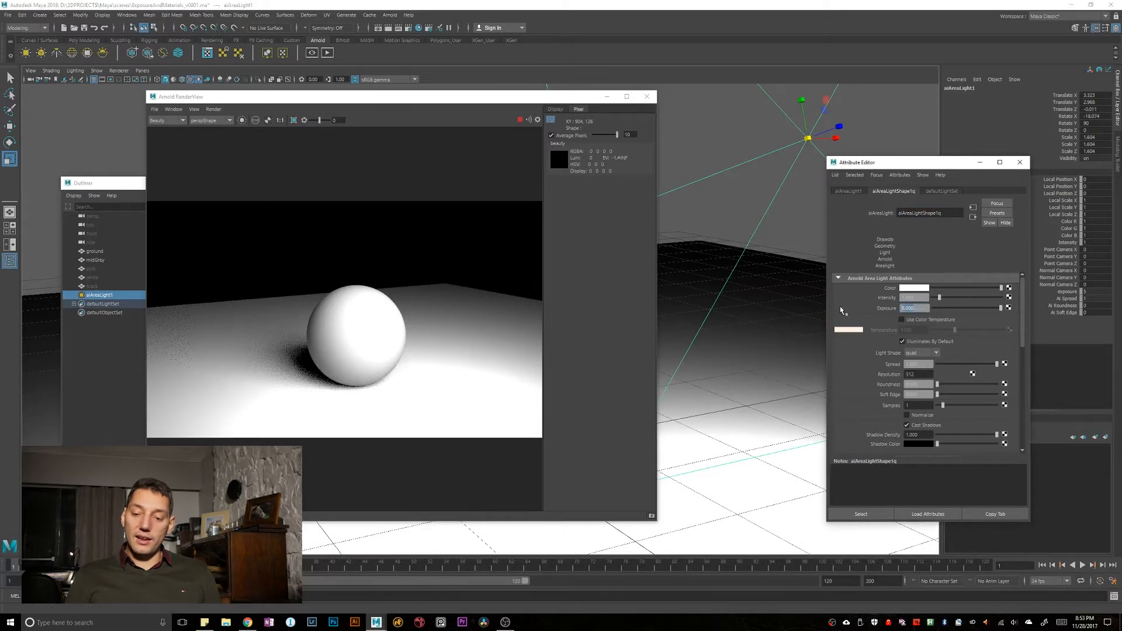
{"action": "type", "text": "1"}
{"action": "key", "text": "Return"}
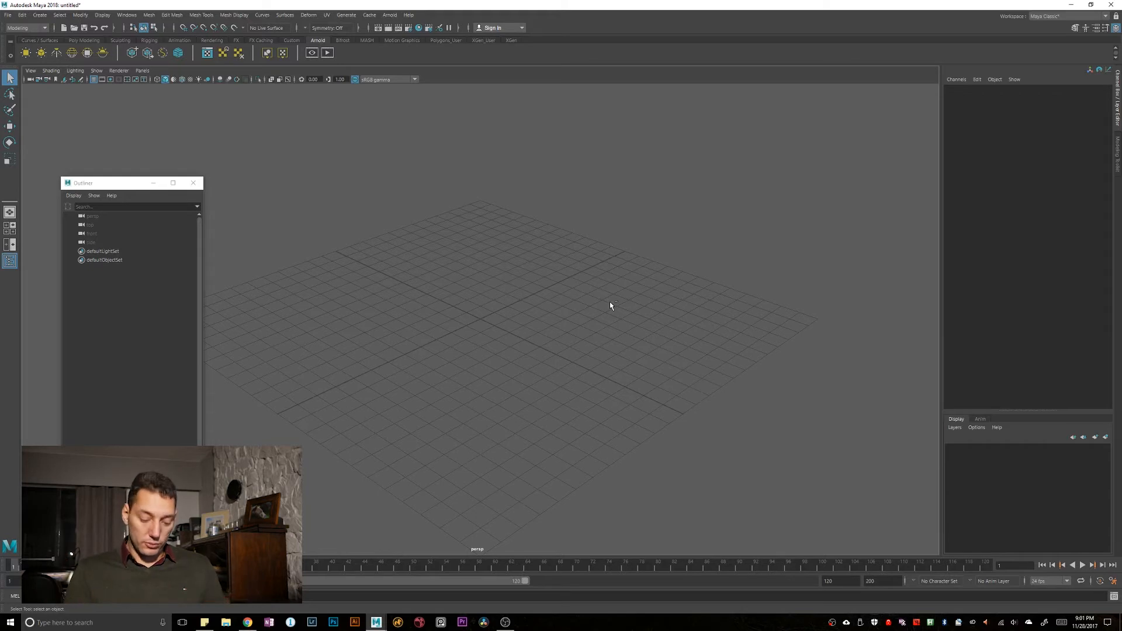
Step: Open the scene ExposureMiceCommercial.mb without saving the untitled scene
{"action": "key", "text": "ctrl+o"}
{"action": "left_click", "coordinate": [499, 295]}
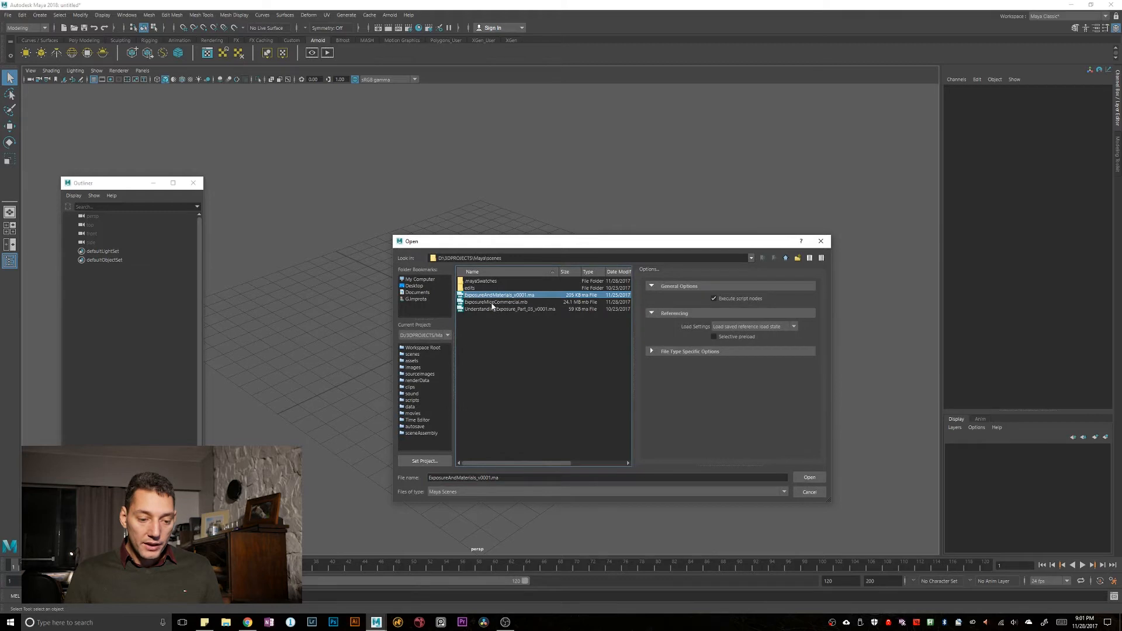
{"action": "double_click", "coordinate": [492, 302]}
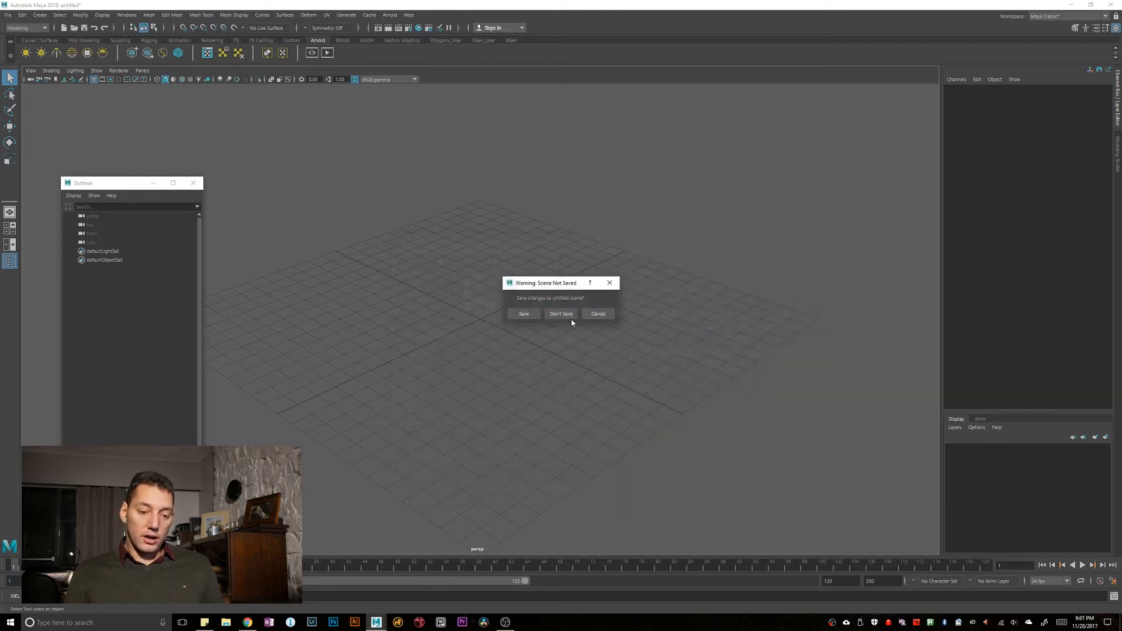
{"action": "left_click", "coordinate": [567, 315]}
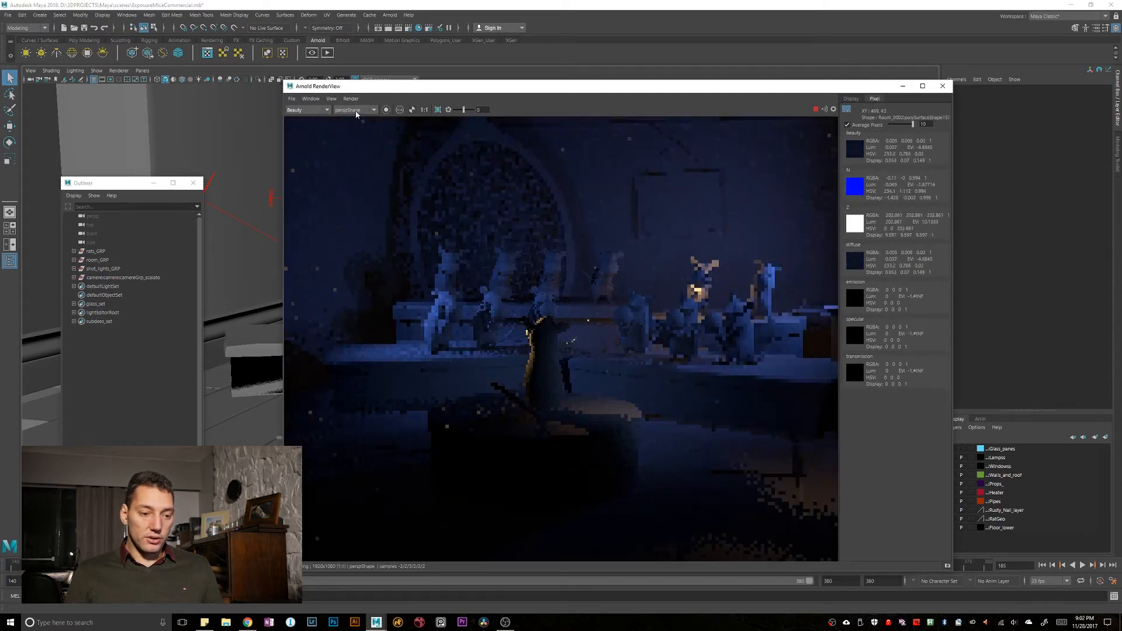
{"action": "key", "text": "super"}
{"action": "left_click", "coordinate": [631, 354]}
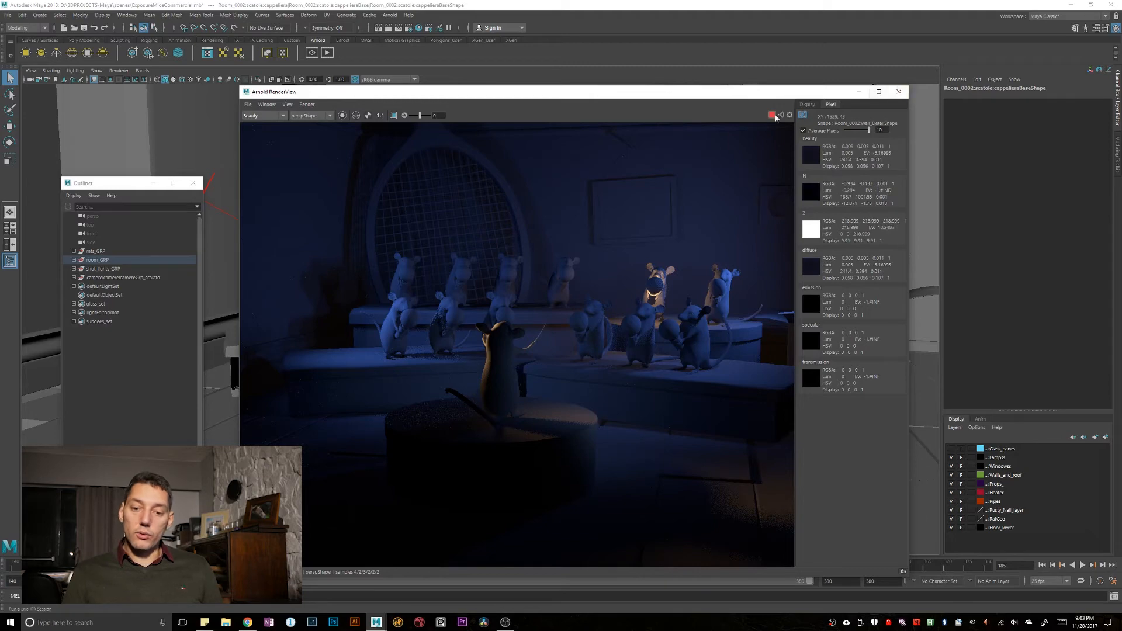
Step: Close the render window and hide the shot_lights_GRP group so the scene's existing shot lights are off
{"action": "left_click", "coordinate": [898, 91]}
{"action": "left_click", "coordinate": [140, 268]}
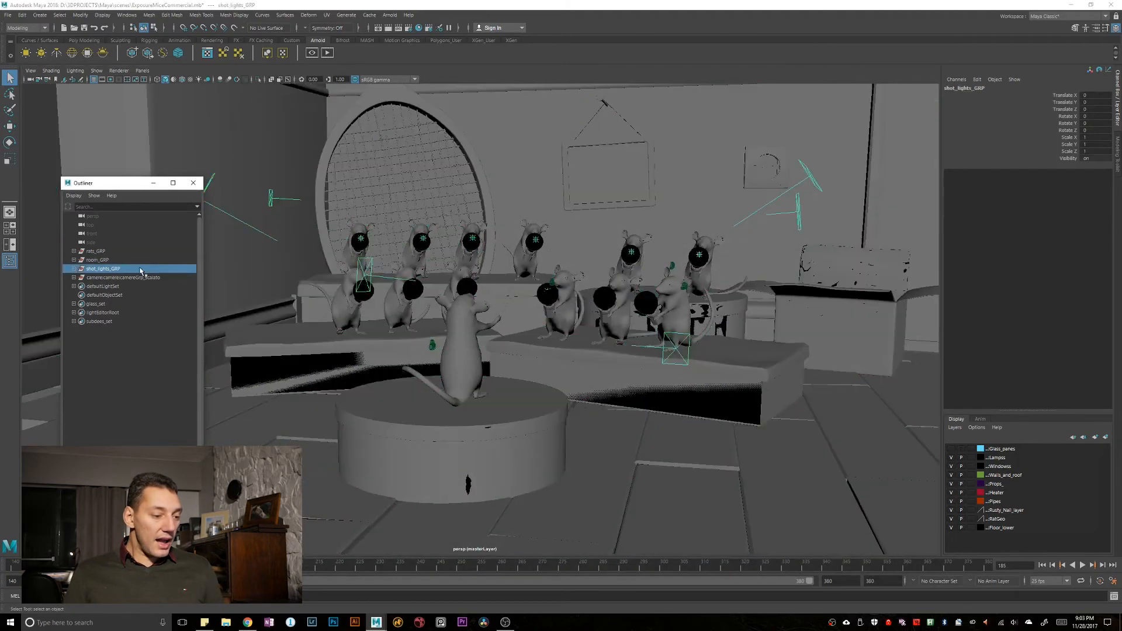
{"action": "key", "text": "h"}
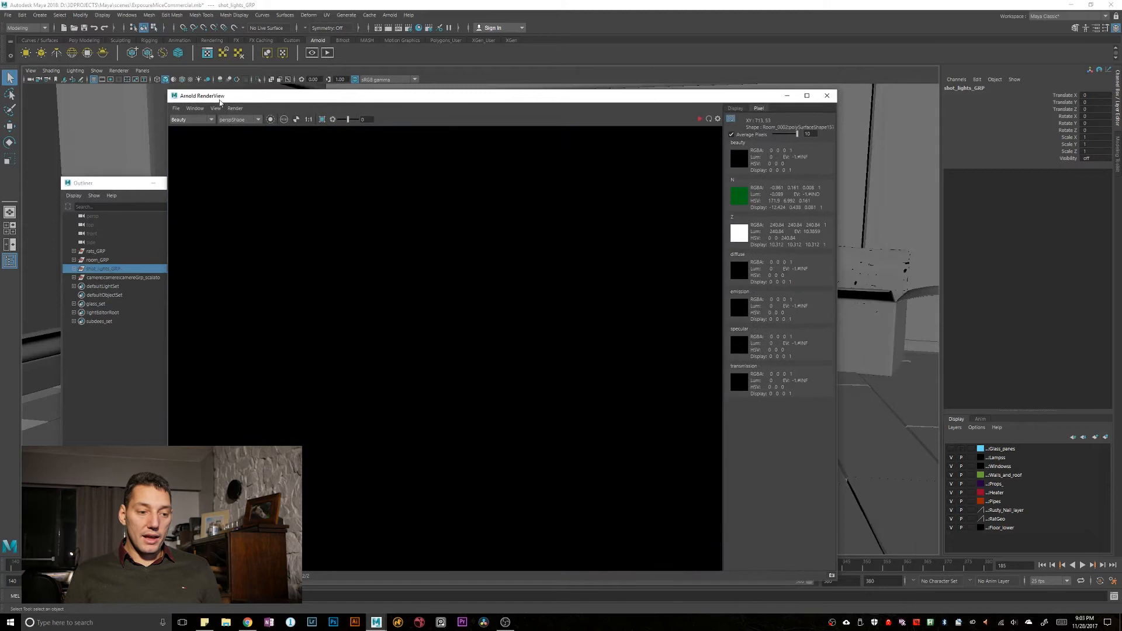
Step: Set the Arnold RenderView test resolution to 50%
{"action": "left_click", "coordinate": [216, 108]}
{"action": "mouse_move", "coordinate": [254, 197]}
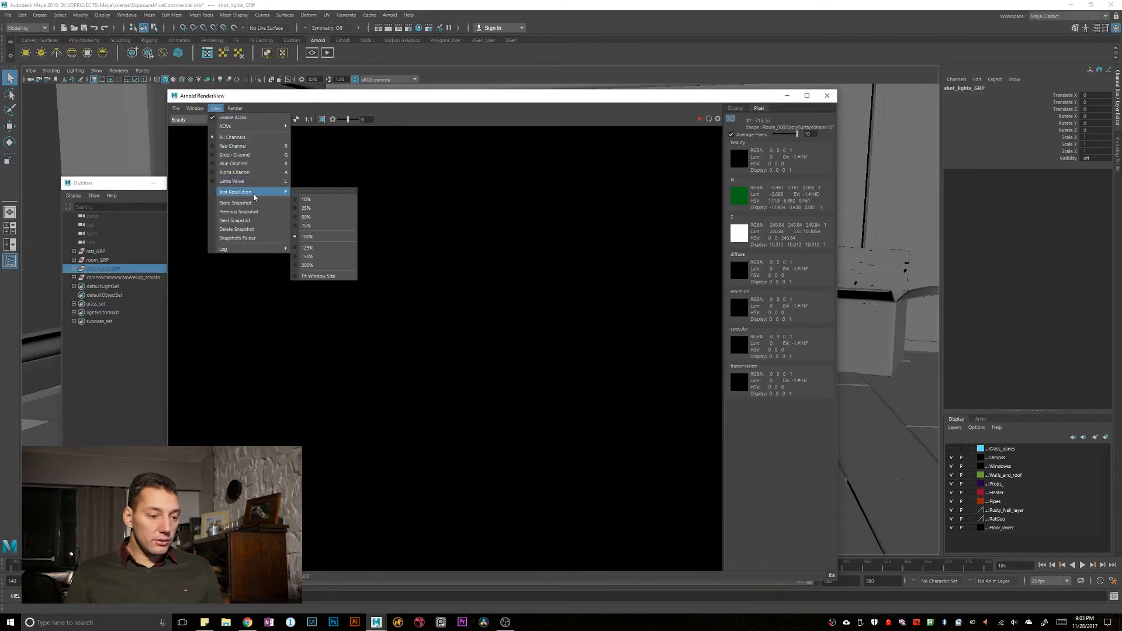
{"action": "left_click", "coordinate": [334, 216]}
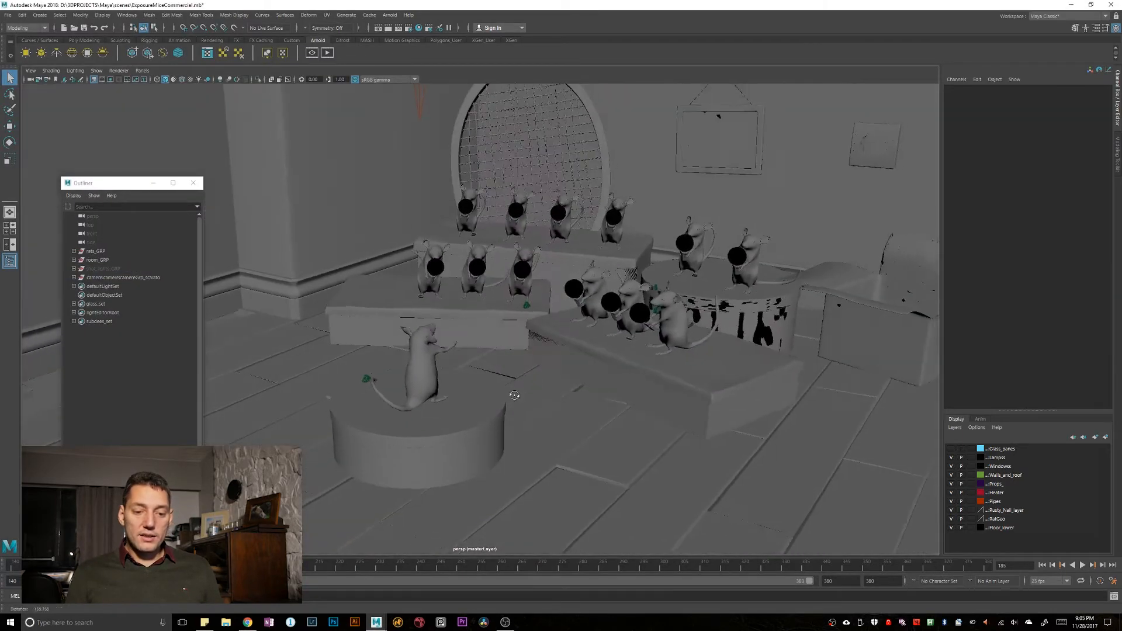
Step: Create an Arnold area light and move it along X to about 19.7
{"action": "left_click", "coordinate": [26, 54]}
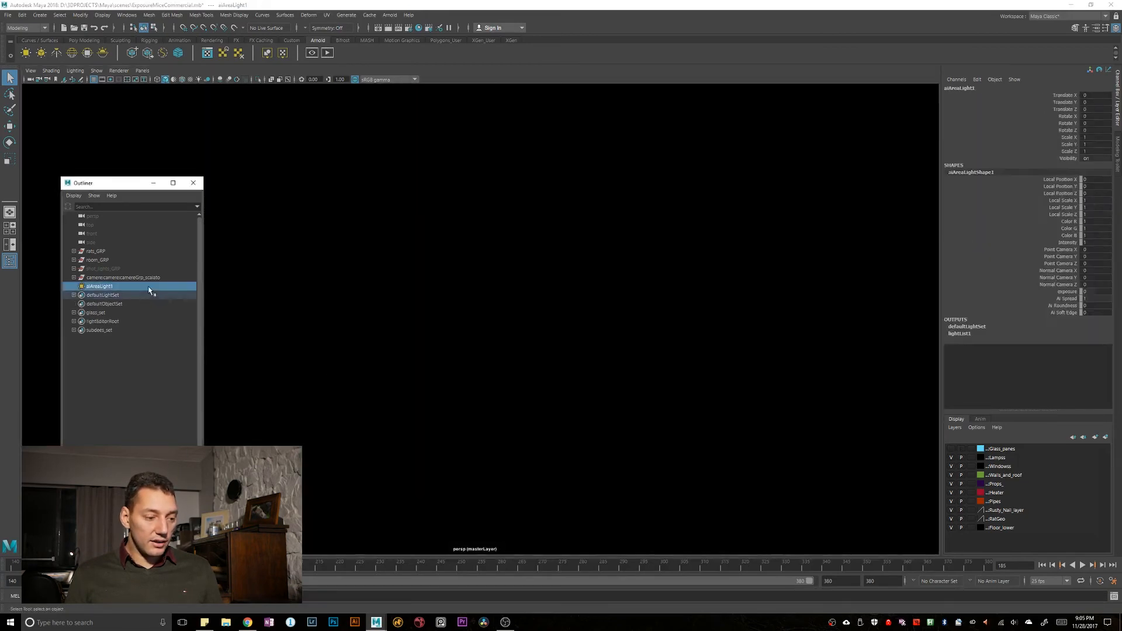
{"action": "key", "text": "f"}
{"action": "left_click_drag", "start_coordinate": [531, 378], "coordinate": [626, 345], "text": "alt"}
{"action": "scroll", "coordinate": [626, 345], "scroll_direction": "down", "scroll_amount": 4}
{"action": "key", "text": "w"}
{"action": "middle_click_drag", "start_coordinate": [406, 399], "coordinate": [932, 353]}
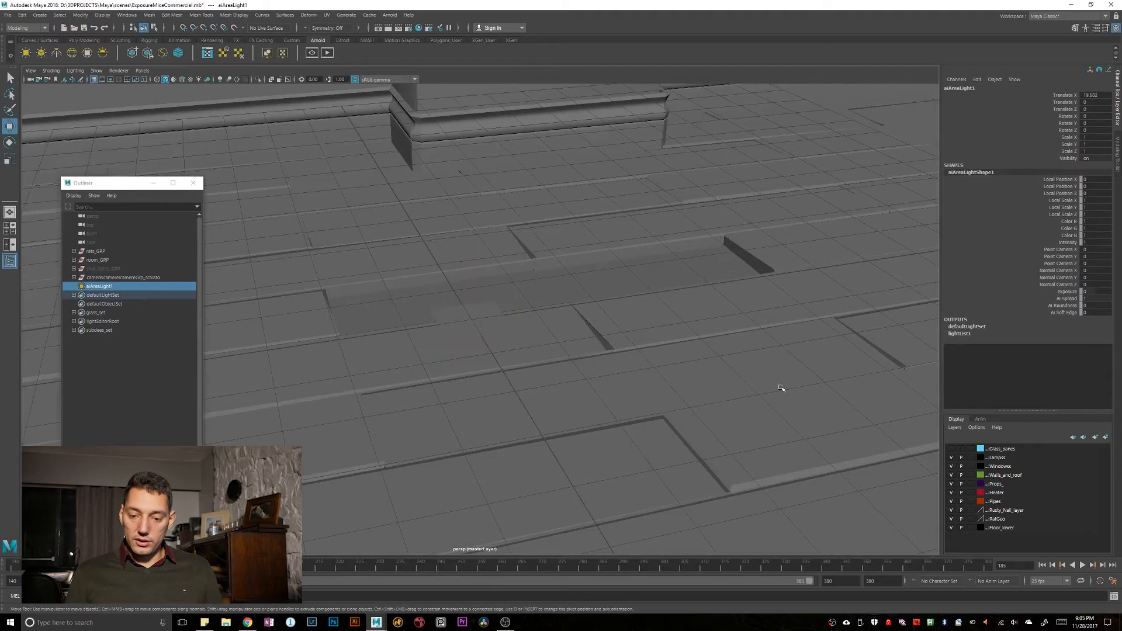
Step: Move the area light across the floor toward the mice, to about X 255.5 and Z -4.1
{"action": "key", "text": "f"}
{"action": "middle_click_drag", "start_coordinate": [571, 380], "coordinate": [935, 345]}
{"action": "middle_click_drag", "start_coordinate": [440, 382], "coordinate": [669, 380]}
{"action": "key", "text": "f"}
{"action": "right_click_drag", "start_coordinate": [669, 380], "coordinate": [383, 363], "text": "alt"}
{"action": "left_click_drag", "start_coordinate": [383, 363], "coordinate": [536, 380], "text": "alt"}
{"action": "middle_click_drag", "start_coordinate": [451, 408], "coordinate": [818, 228]}
{"action": "right_click_drag", "start_coordinate": [818, 228], "coordinate": [706, 297], "text": "alt"}
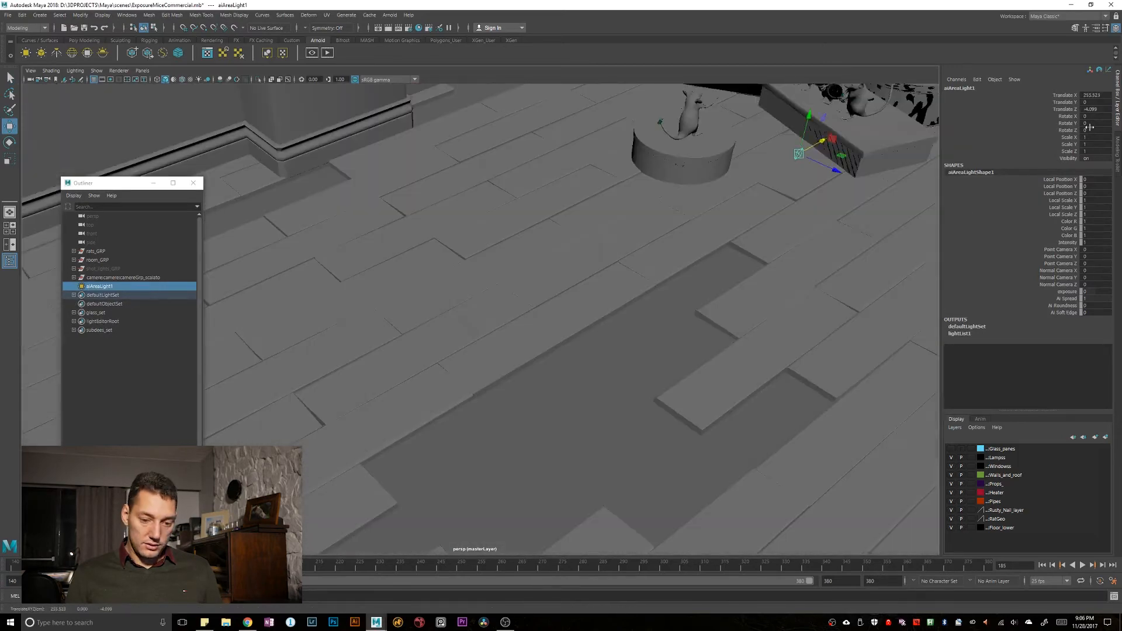
Step: Move the area light beside the conducting mouse's pedestal, about X 276.7, Z -24.3, and scale it up uniformly to about 10.6
{"action": "middle_click_drag", "start_coordinate": [717, 260], "coordinate": [663, 357], "text": "alt"}
{"action": "right_click_drag", "start_coordinate": [663, 356], "coordinate": [647, 456], "text": "alt"}
{"action": "middle_click_drag", "start_coordinate": [549, 442], "coordinate": [444, 507], "text": "alt"}
{"action": "middle_click_drag", "start_coordinate": [483, 457], "coordinate": [631, 420]}
{"action": "key", "text": "r"}
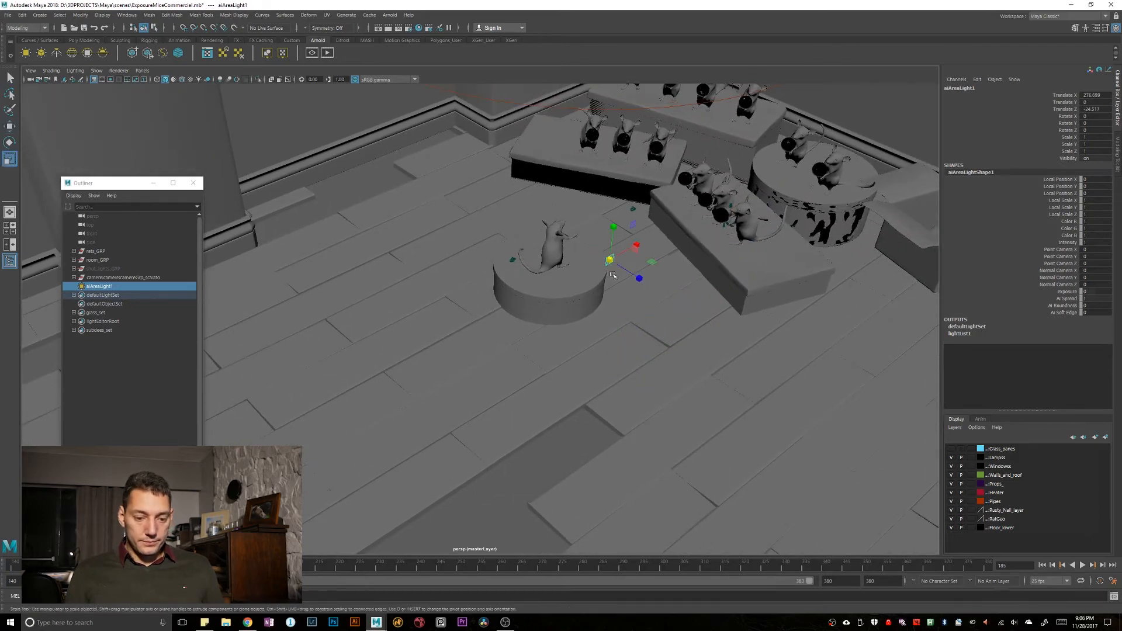
{"action": "left_click_drag", "start_coordinate": [611, 259], "coordinate": [699, 249]}
{"action": "key", "text": "q"}
Step: Shift the enlarged area light across the floor to about X 299.2 and Z -54
{"action": "left_click_drag", "start_coordinate": [350, 373], "coordinate": [409, 444], "text": "alt"}
{"action": "key", "text": "f"}
{"action": "middle_click_drag", "start_coordinate": [409, 444], "coordinate": [606, 293], "text": "alt"}
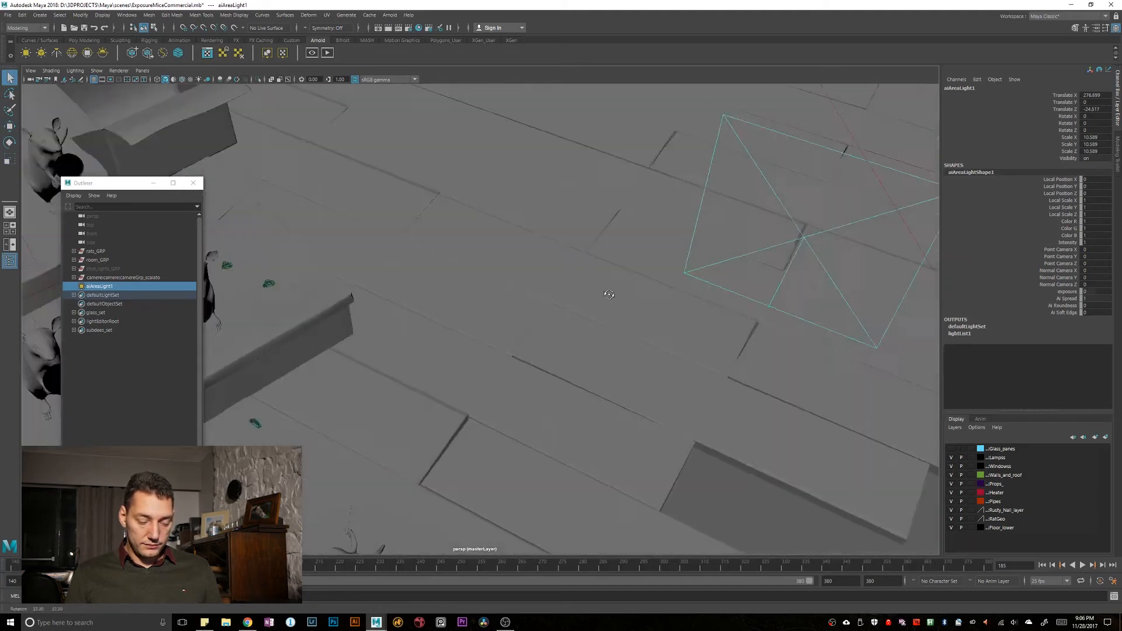
{"action": "right_click_drag", "start_coordinate": [605, 293], "coordinate": [325, 310], "text": "alt"}
{"action": "right_click_drag", "start_coordinate": [617, 380], "coordinate": [734, 388], "text": "alt"}
{"action": "key", "text": "w"}
{"action": "middle_click_drag", "start_coordinate": [779, 441], "coordinate": [612, 390], "text": "shift"}
{"action": "middle_click_drag", "start_coordinate": [603, 206], "coordinate": [457, 308], "text": "shift"}
{"action": "key", "text": "q"}
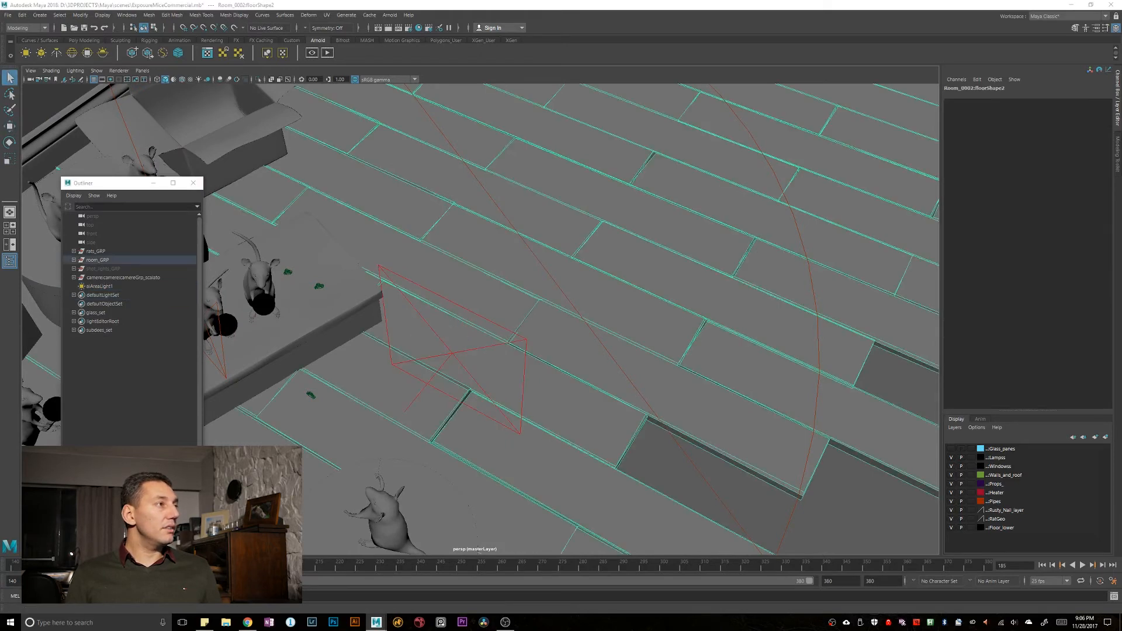
Step: Reselect the area light in the viewport and set its exposure to 5
{"action": "middle_click_drag", "start_coordinate": [332, 493], "coordinate": [513, 423], "text": "alt"}
{"action": "left_click_drag", "start_coordinate": [513, 423], "coordinate": [533, 388], "text": "alt"}
{"action": "key", "text": "Up"}
{"action": "left_click", "coordinate": [518, 290]}
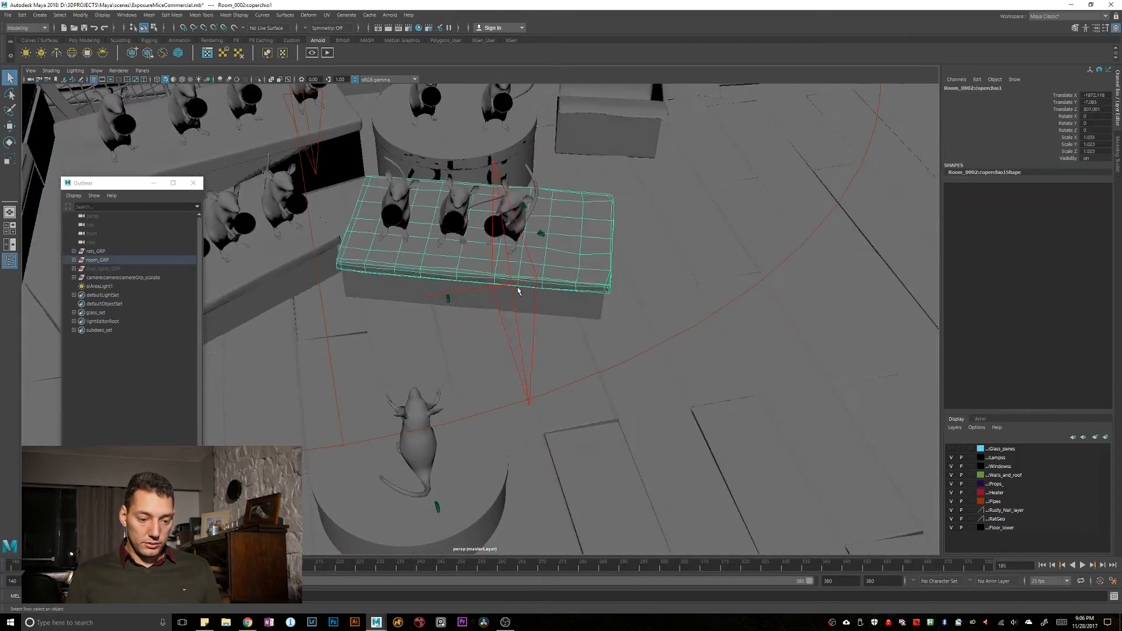
{"action": "left_click", "coordinate": [513, 289]}
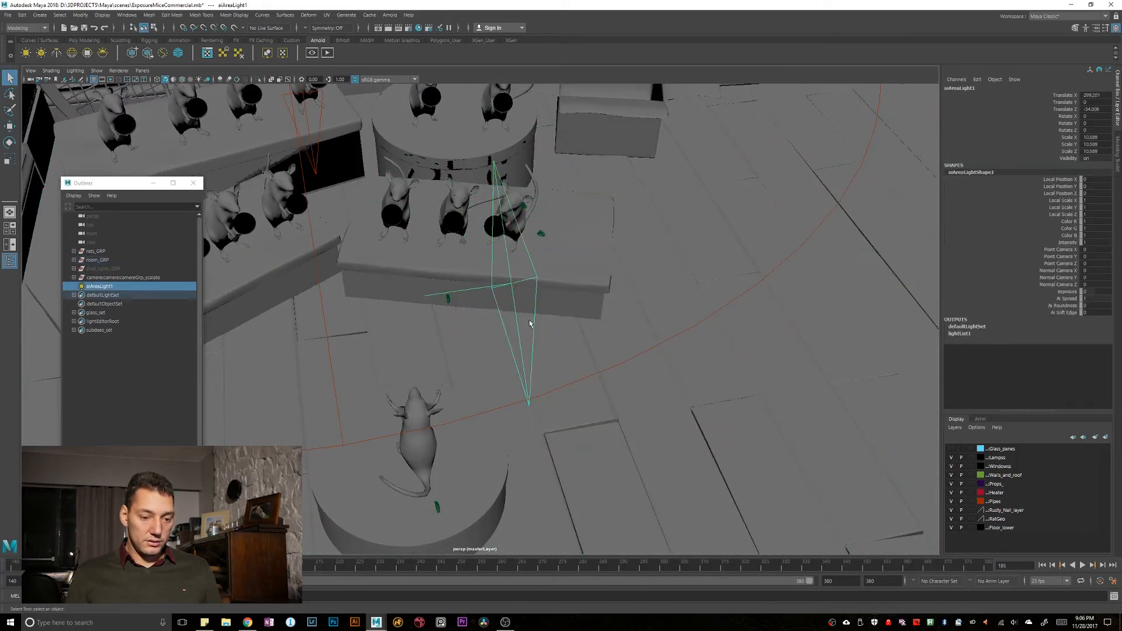
{"action": "key", "text": "ctrl+a"}
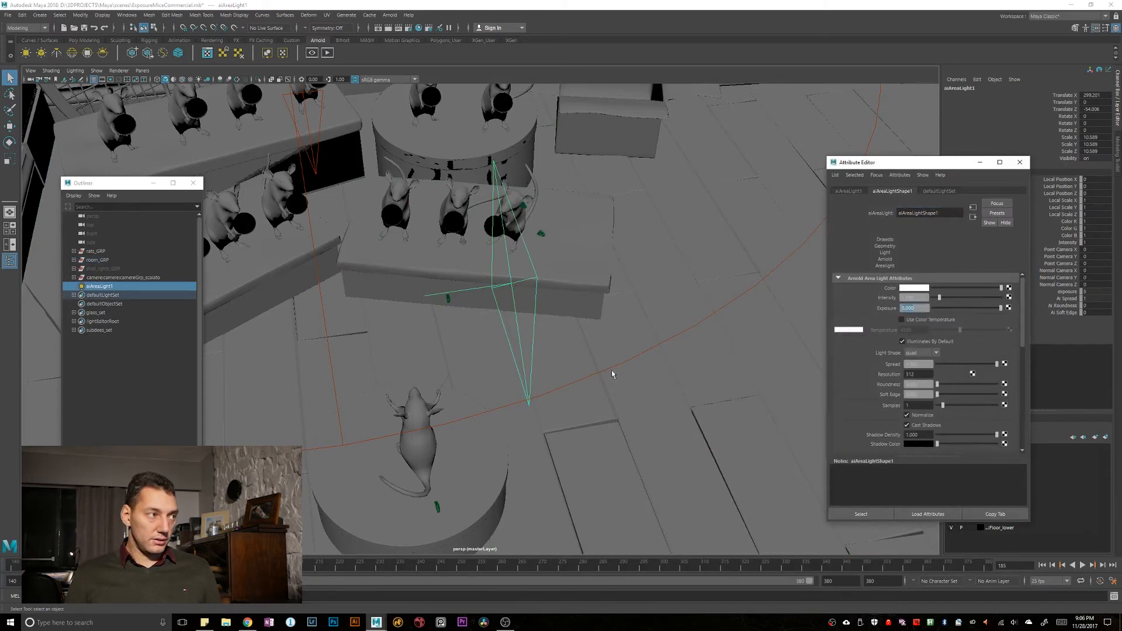
Step: Move the area light to about X 306, Y -29, Z -49 and set its exposure to 10
{"action": "left_click_drag", "start_coordinate": [654, 376], "coordinate": [614, 371], "text": "alt"}
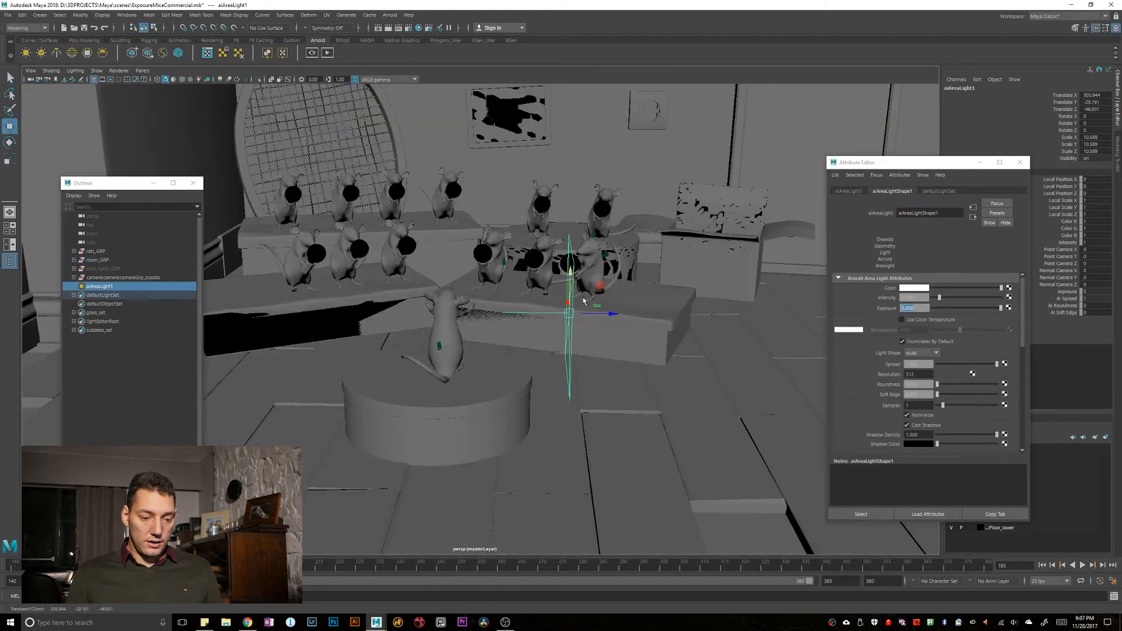
{"action": "key", "text": "q"}
{"action": "left_click_drag", "start_coordinate": [637, 310], "coordinate": [587, 319], "text": "alt"}
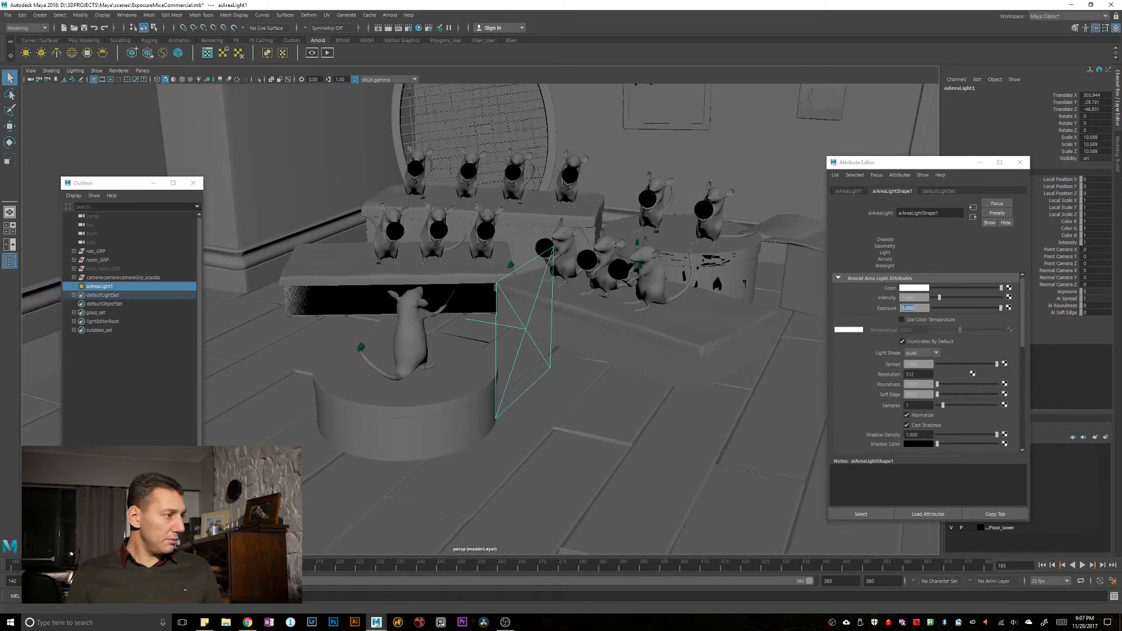
{"action": "left_click_drag", "start_coordinate": [915, 310], "coordinate": [823, 312]}
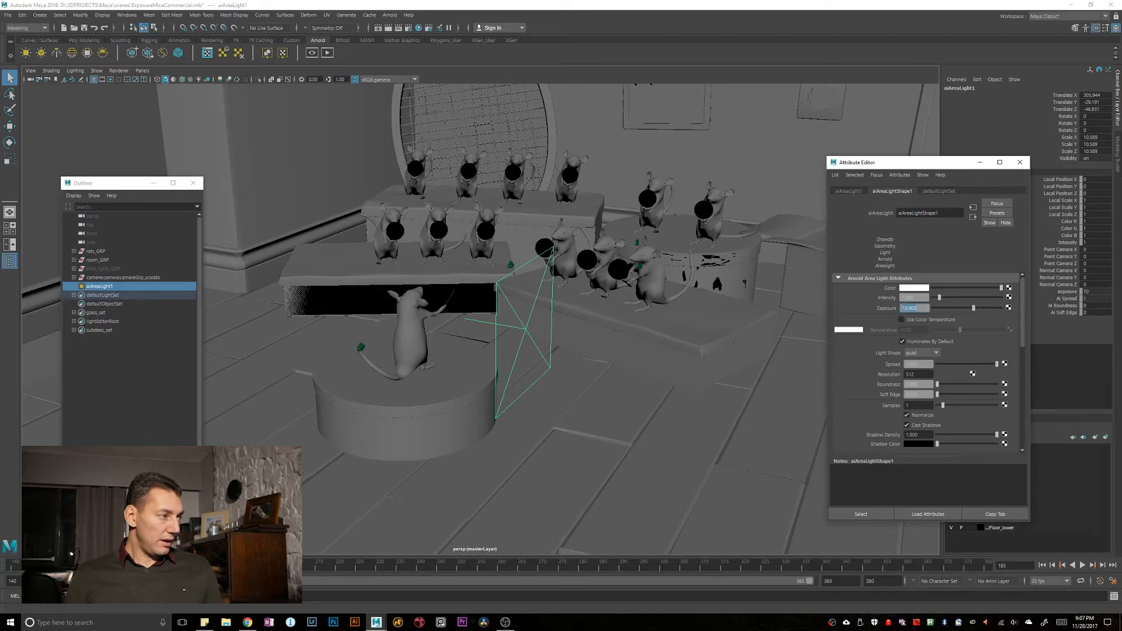
Step: Render the scene in Arnold RenderView and arrange the render and Attribute Editor windows so the area light stays reachable
{"action": "left_click_drag", "start_coordinate": [12, 467], "coordinate": [316, 502]}
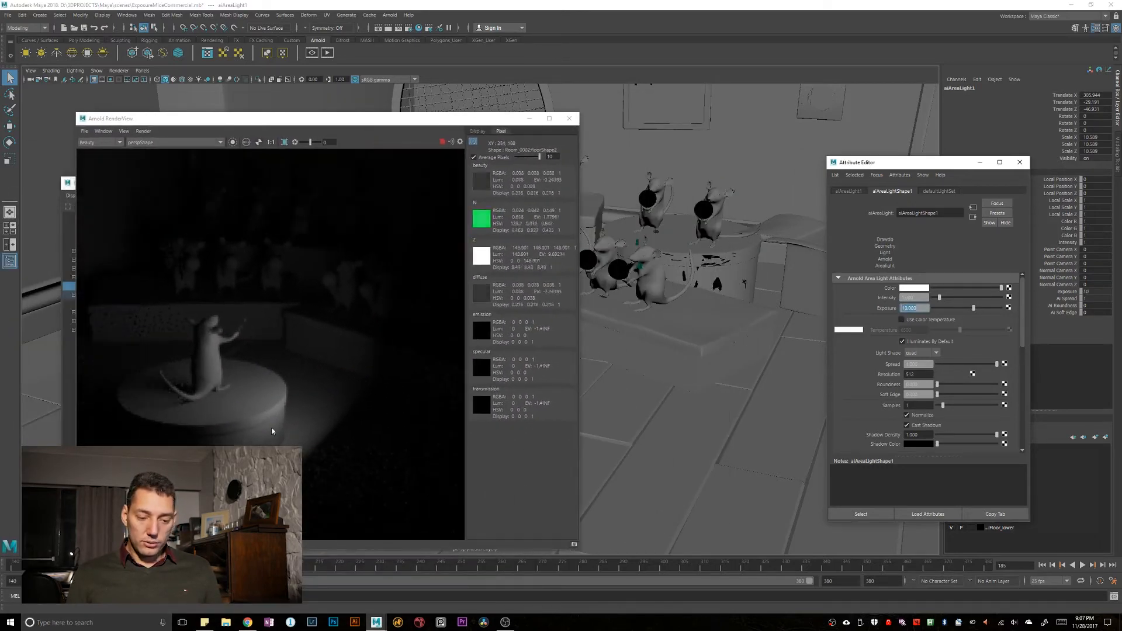
{"action": "left_click_drag", "start_coordinate": [251, 319], "coordinate": [916, 337], "text": "alt"}
{"action": "left_click_drag", "start_coordinate": [914, 274], "coordinate": [542, 589], "text": "alt"}
{"action": "left_click_drag", "start_coordinate": [843, 386], "coordinate": [831, 370], "text": "alt"}
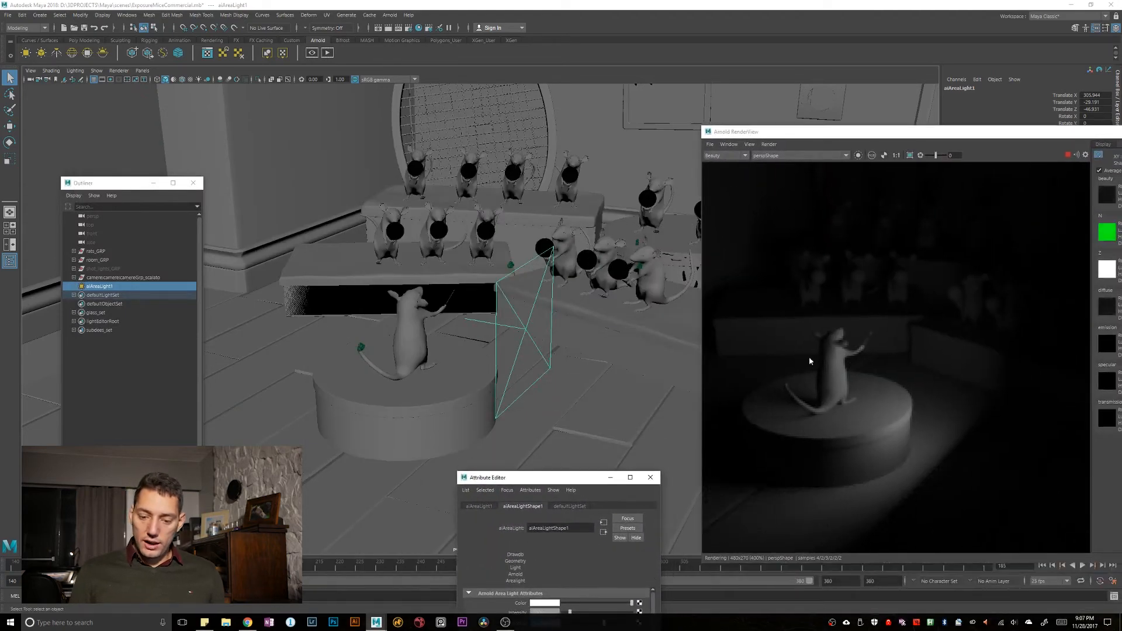
Step: Move the area light behind the mice on the round box, to about X 399, Y -22.5, Z -32.5
{"action": "left_click_drag", "start_coordinate": [537, 330], "coordinate": [613, 304], "text": "alt"}
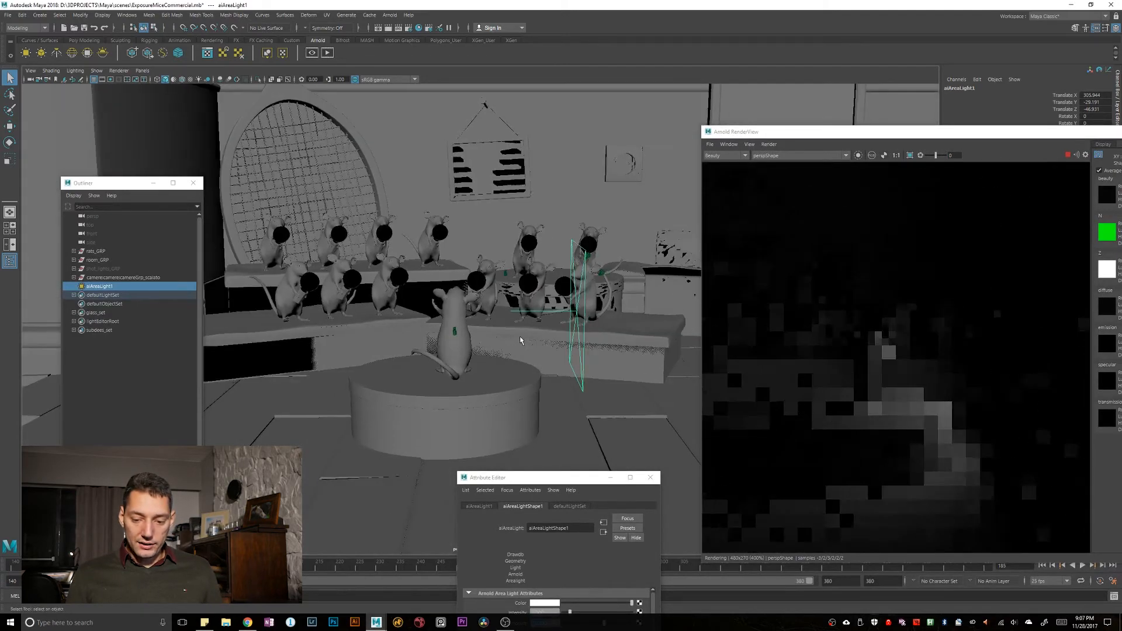
{"action": "middle_click_drag", "start_coordinate": [520, 341], "coordinate": [535, 367], "text": "alt"}
{"action": "left_click_drag", "start_coordinate": [616, 366], "coordinate": [554, 359], "text": "alt"}
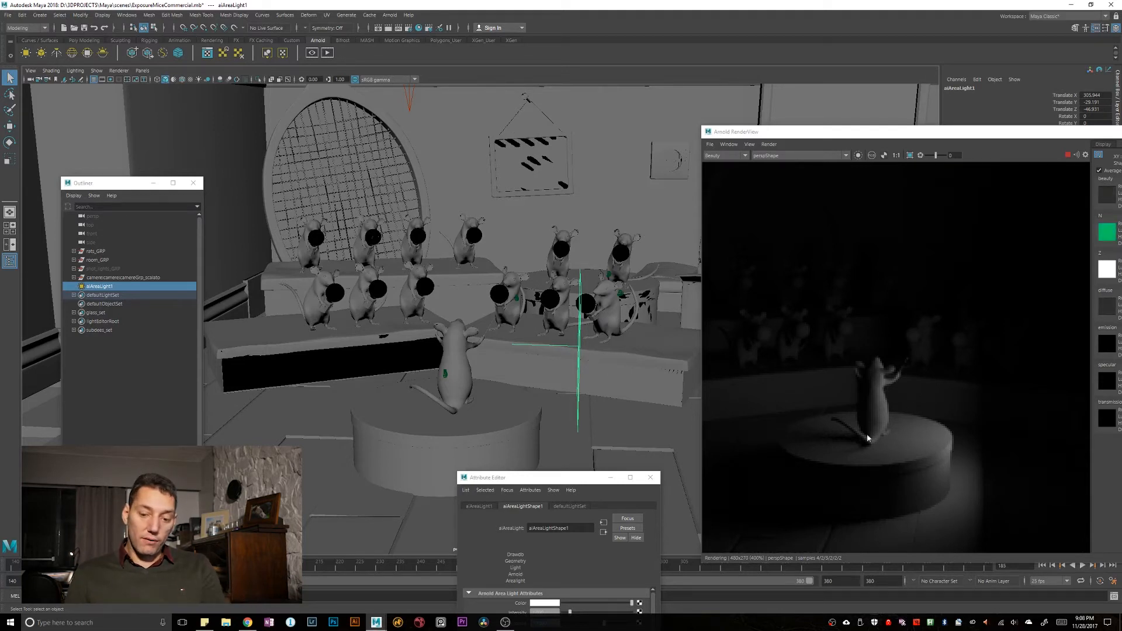
{"action": "key", "text": "w"}
{"action": "left_click_drag", "start_coordinate": [585, 316], "coordinate": [701, 262], "text": "alt"}
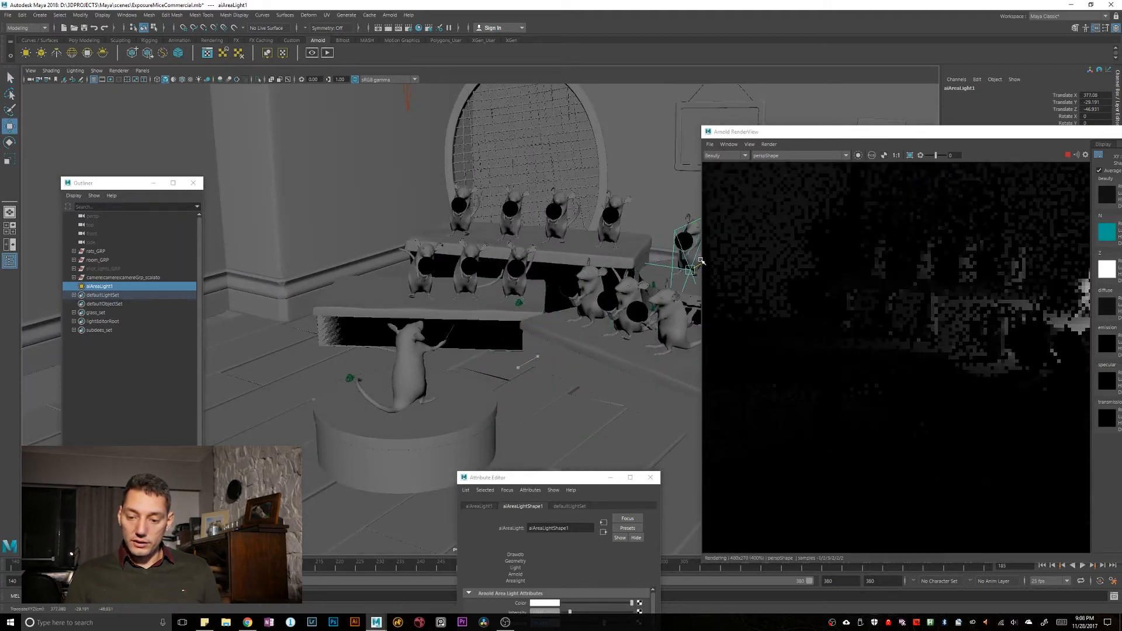
{"action": "middle_click_drag", "start_coordinate": [613, 292], "coordinate": [462, 364], "text": "alt"}
{"action": "left_click_drag", "start_coordinate": [579, 307], "coordinate": [697, 277]}
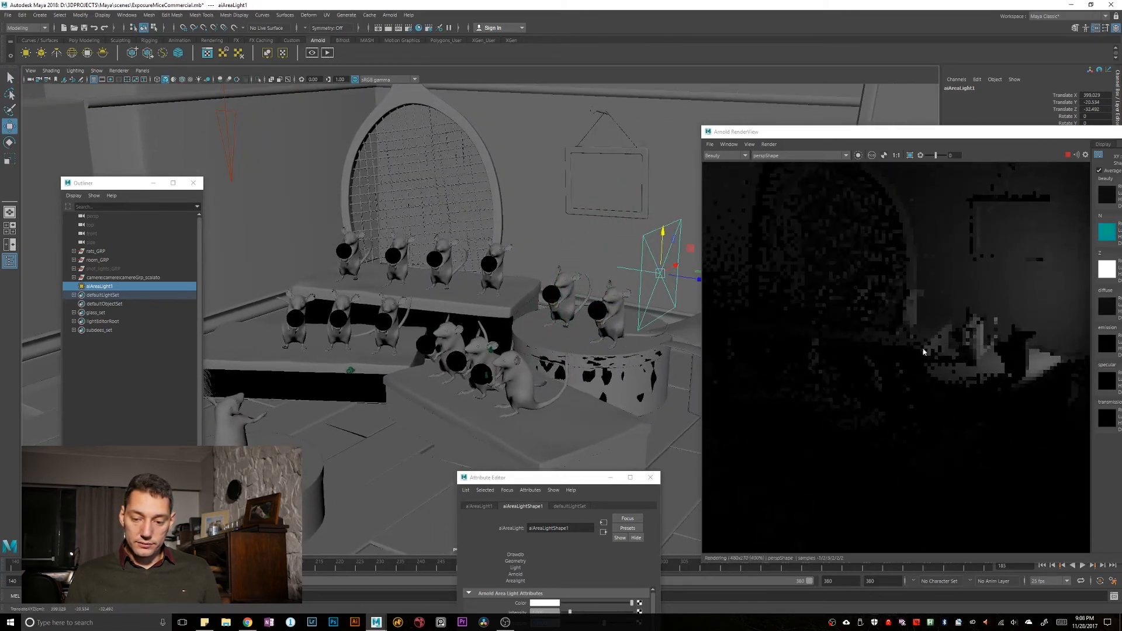
Step: Move the area light back along X toward the conducting mouse
{"action": "scroll", "coordinate": [462, 350], "scroll_direction": "up", "scroll_amount": 2}
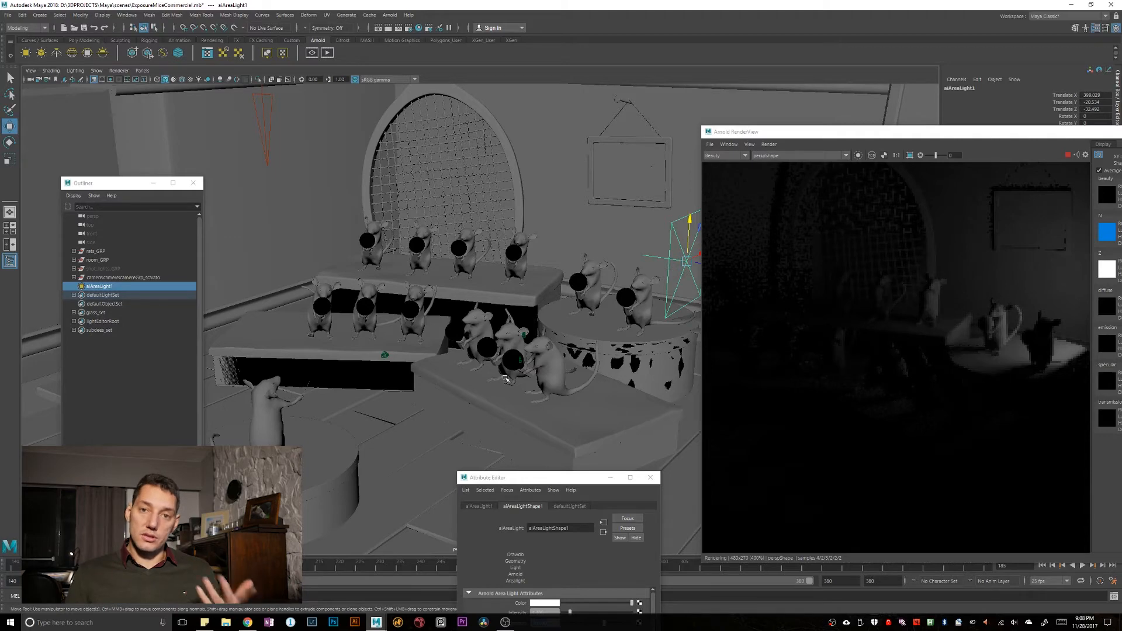
{"action": "left_click_drag", "start_coordinate": [517, 350], "coordinate": [476, 356], "text": "alt"}
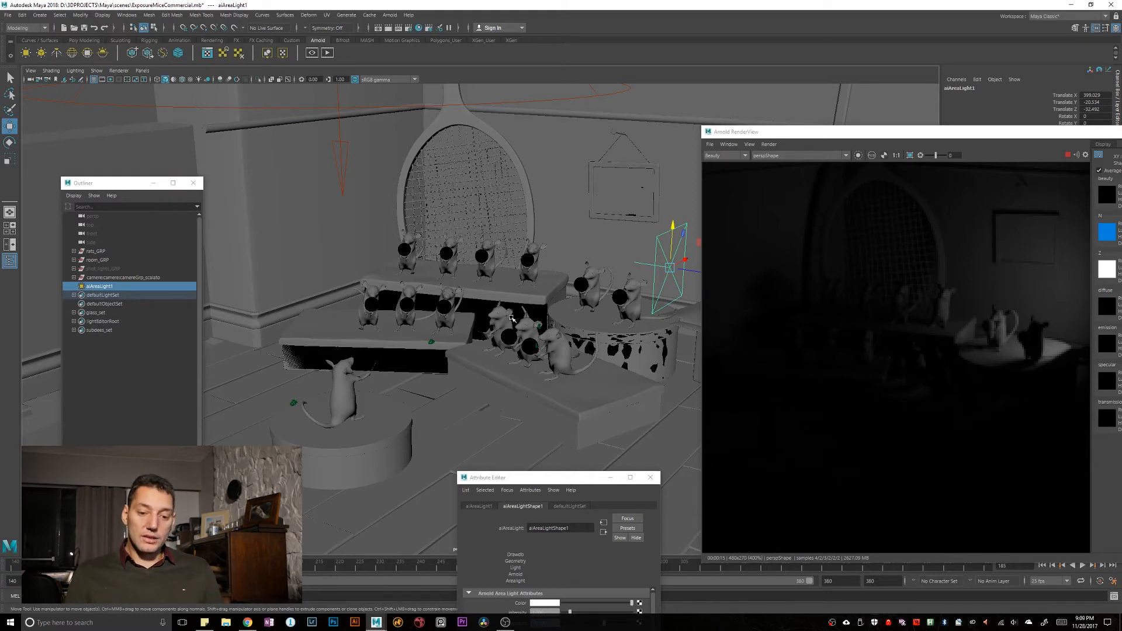
{"action": "left_click_drag", "start_coordinate": [683, 260], "coordinate": [504, 318]}
Step: Switch the RenderView camera to ShotA_140_180, then ShotC_240_312, and finally ShotB_180_239
{"action": "left_click", "coordinate": [793, 156]}
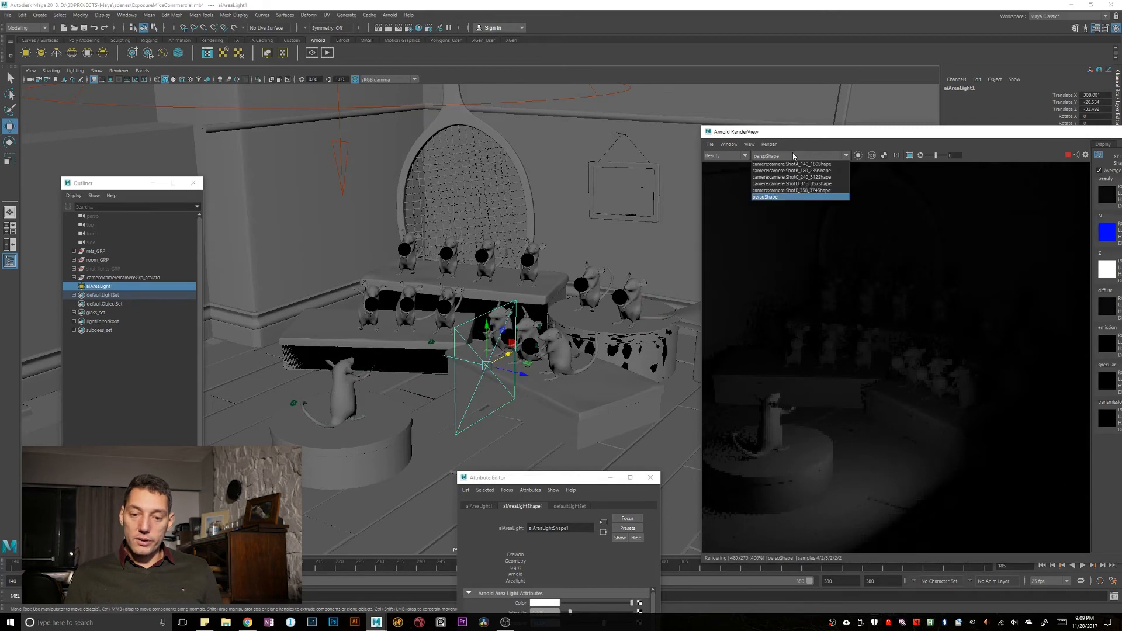
{"action": "left_click", "coordinate": [807, 172]}
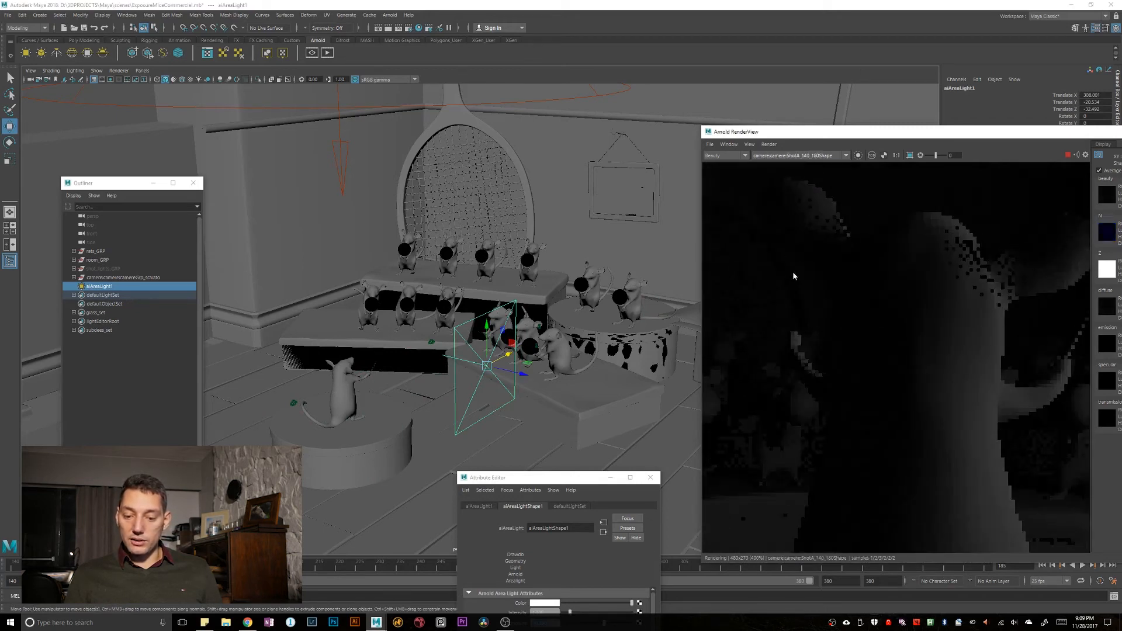
{"action": "scroll", "coordinate": [861, 327], "scroll_direction": "down", "scroll_amount": 4}
{"action": "scroll", "coordinate": [861, 327], "scroll_direction": "up", "scroll_amount": 1}
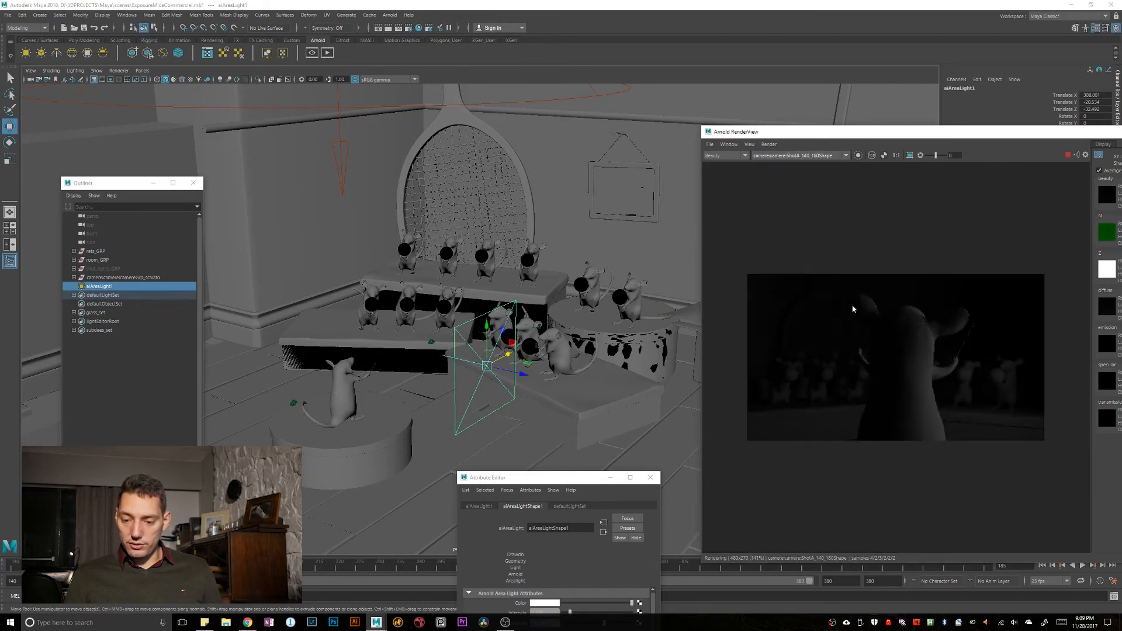
{"action": "left_click", "coordinate": [799, 156]}
{"action": "left_click", "coordinate": [796, 178]}
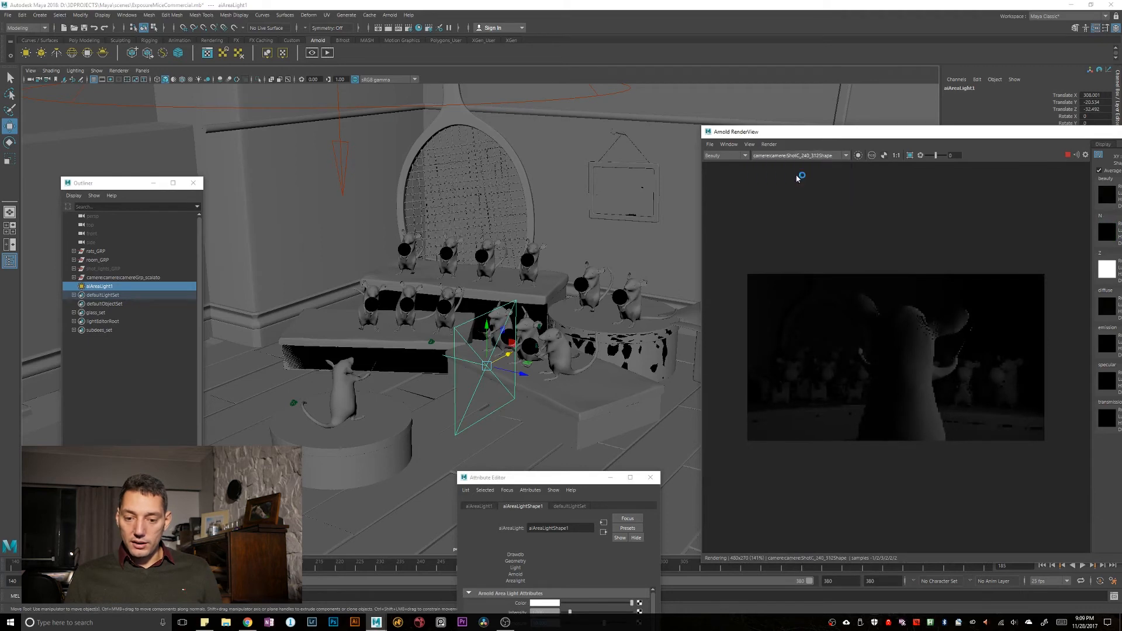
{"action": "left_click", "coordinate": [799, 157]}
{"action": "left_click", "coordinate": [809, 168]}
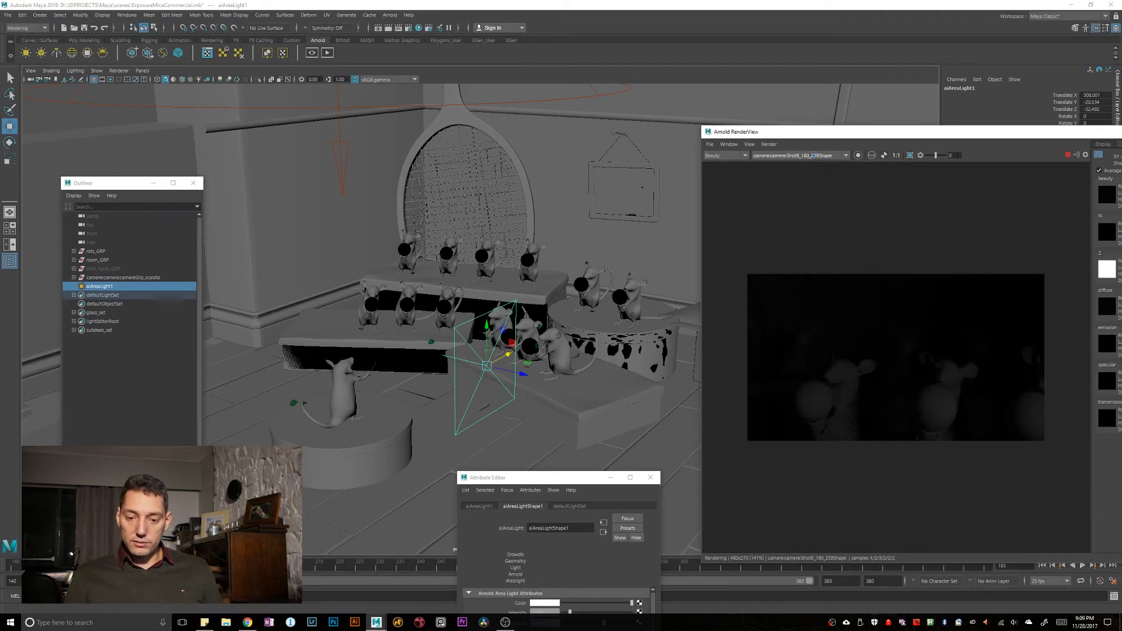
Step: Preview the shot cameras with the RenderView exposure raised to 5, settle on ShotC_240_312 and reset the exposure
{"action": "left_click_drag", "start_coordinate": [935, 155], "coordinate": [945, 155]}
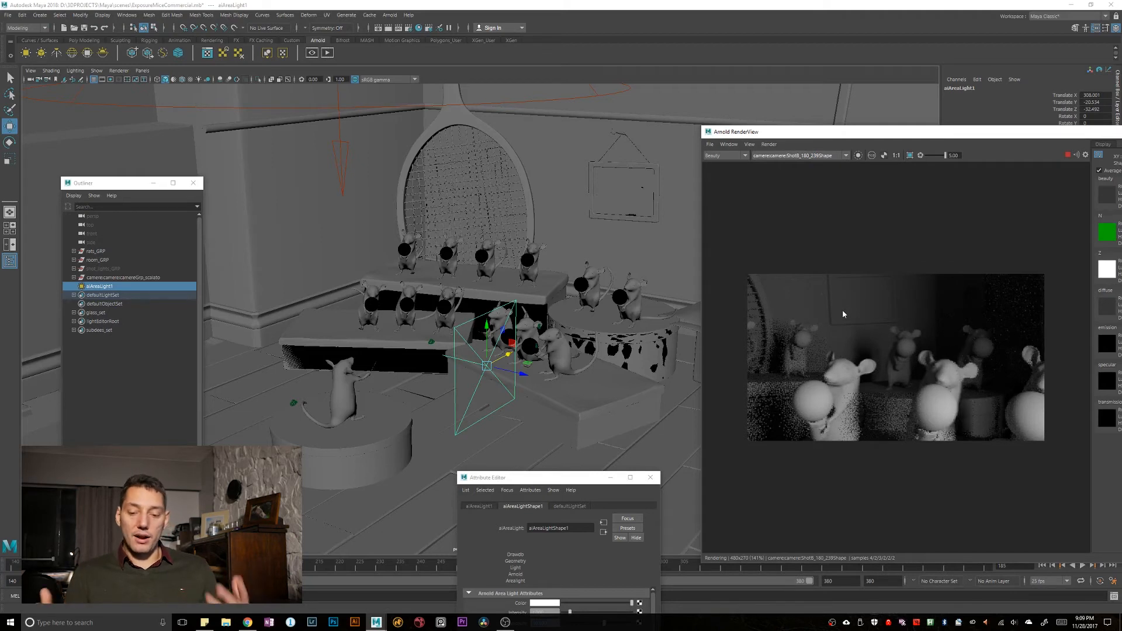
{"action": "left_click", "coordinate": [777, 156]}
{"action": "left_click", "coordinate": [779, 184]}
{"action": "left_click", "coordinate": [783, 155]}
{"action": "left_click", "coordinate": [776, 190]}
{"action": "left_click", "coordinate": [790, 156]}
{"action": "left_click", "coordinate": [792, 169]}
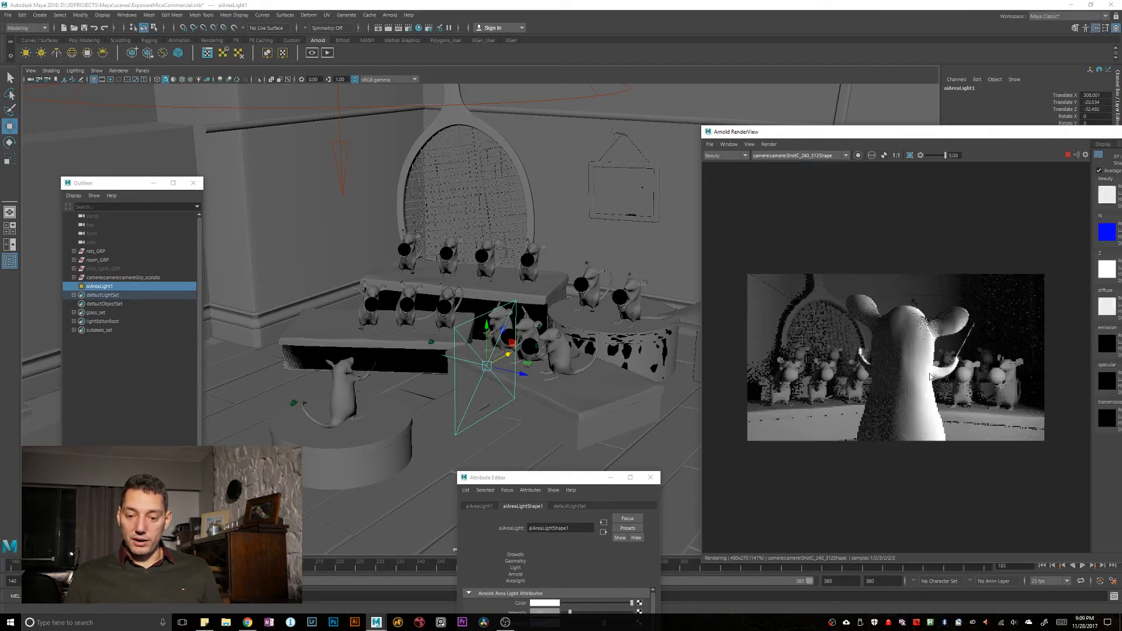
{"action": "left_click", "coordinate": [921, 156]}
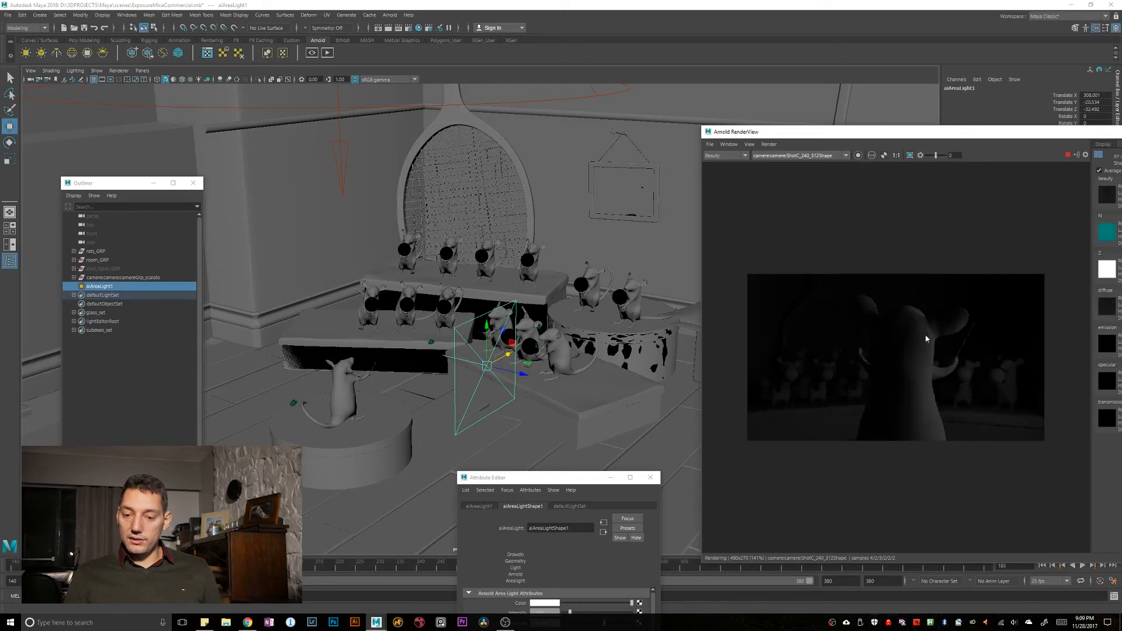
Step: Move the area light closer to the conducting mouse, about X 290.5, Z -44.8, and bring the whole RenderView window into view
{"action": "left_click_drag", "start_coordinate": [434, 387], "coordinate": [516, 356], "text": "alt"}
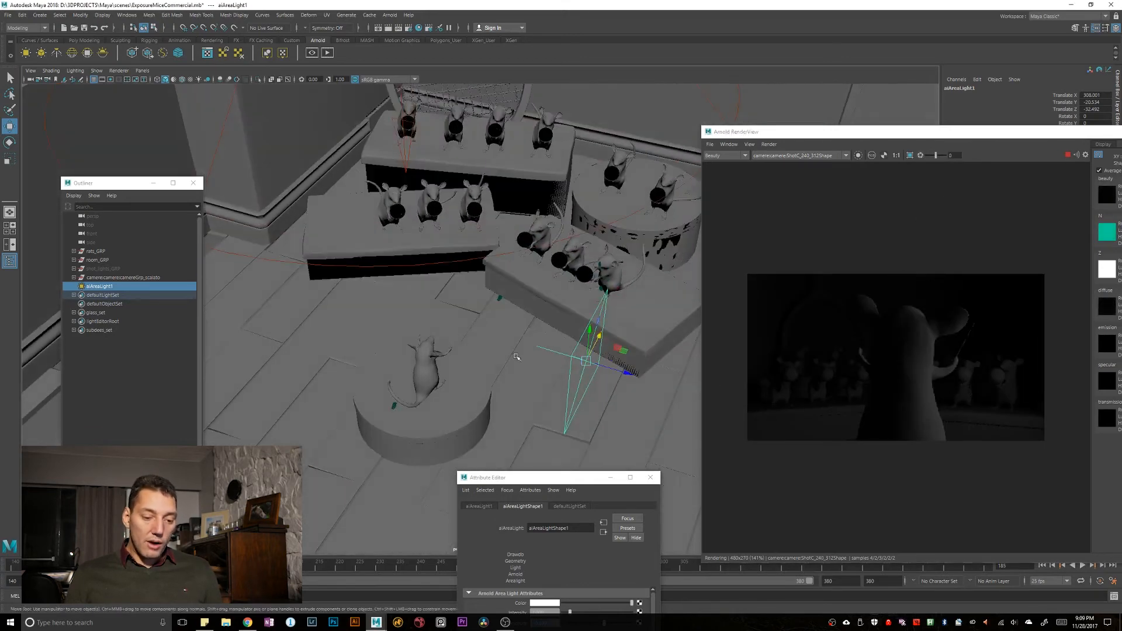
{"action": "left_click_drag", "start_coordinate": [604, 339], "coordinate": [472, 350]}
{"action": "left_click_drag", "start_coordinate": [545, 417], "coordinate": [529, 409]}
{"action": "left_click_drag", "start_coordinate": [877, 131], "coordinate": [644, 148]}
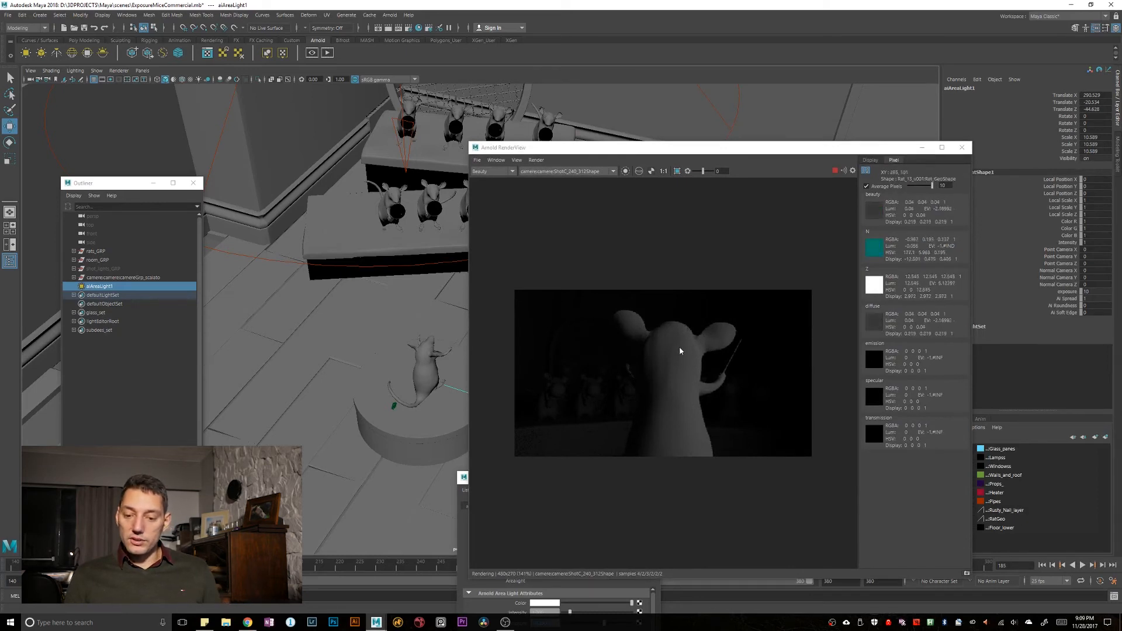
Step: Disable the N, RGBA, Z, diffuse, emission, specular and transmission AOVs in the render settings and restart the RenderView
{"action": "left_click", "coordinate": [128, 16]}
{"action": "mouse_move", "coordinate": [169, 73]}
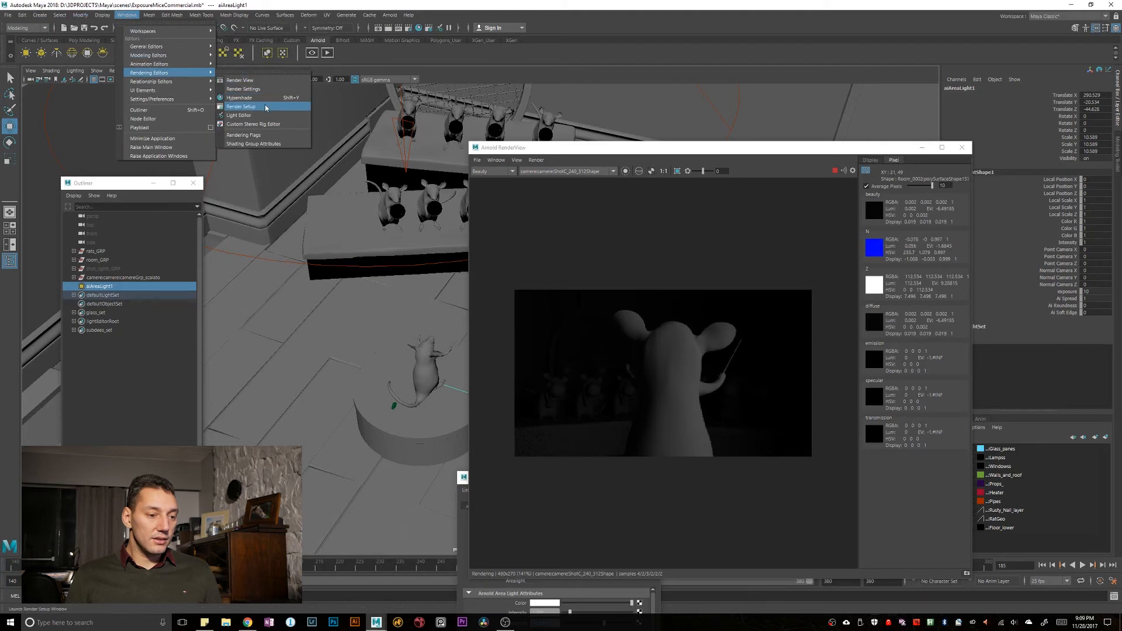
{"action": "left_click", "coordinate": [266, 107]}
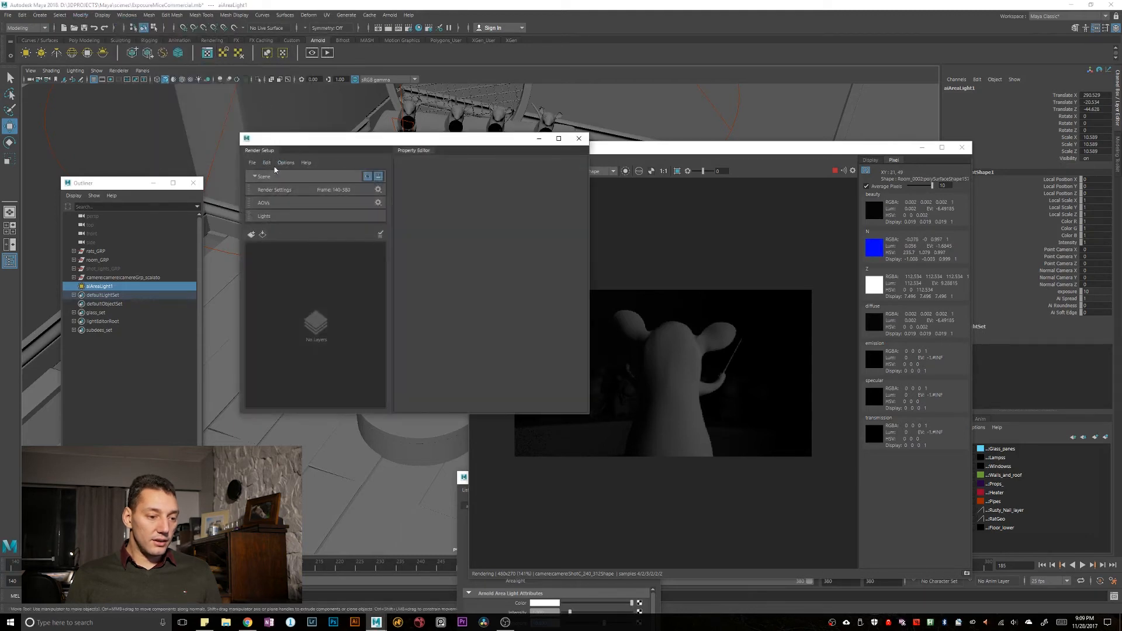
{"action": "left_click", "coordinate": [378, 202]}
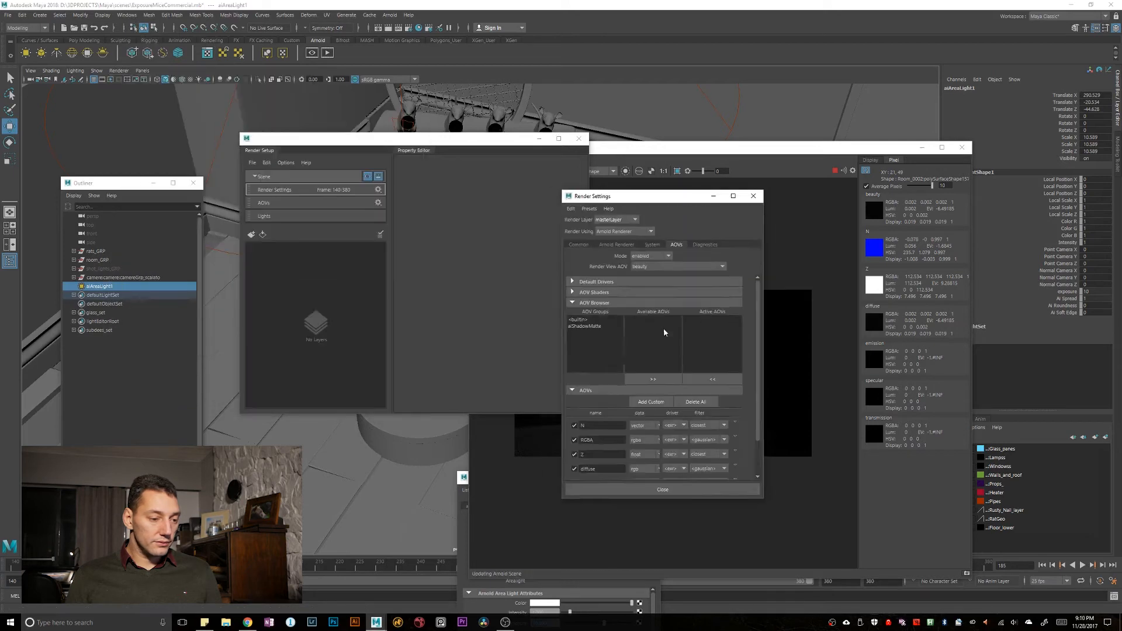
{"action": "scroll", "coordinate": [647, 401], "scroll_direction": "down", "scroll_amount": 2}
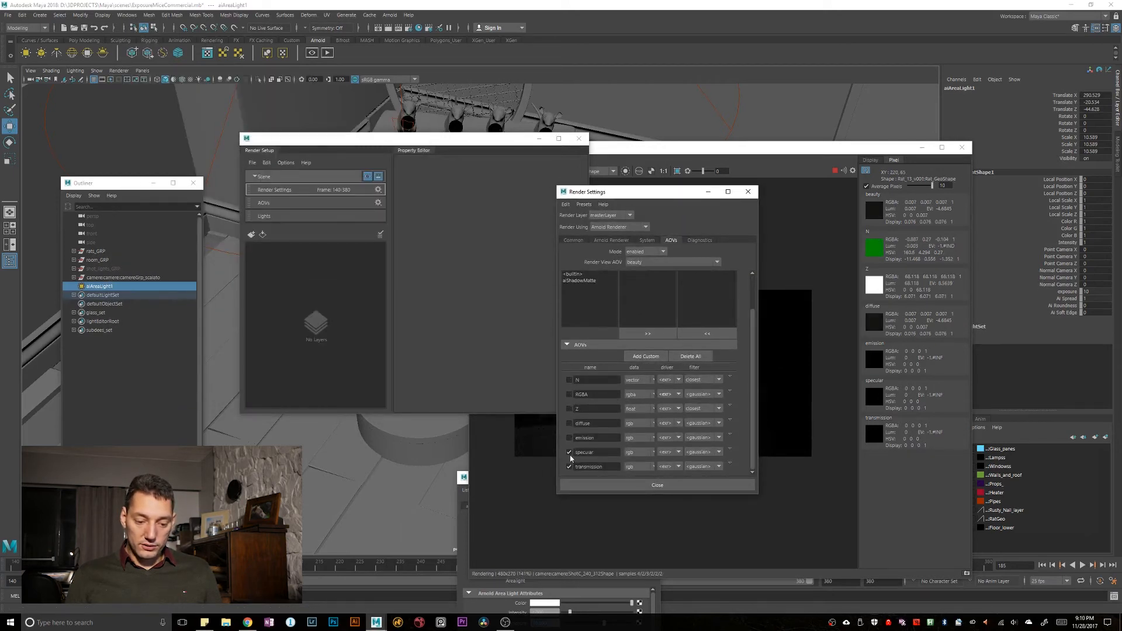
{"action": "left_click", "coordinate": [657, 485]}
{"action": "left_click", "coordinate": [962, 147]}
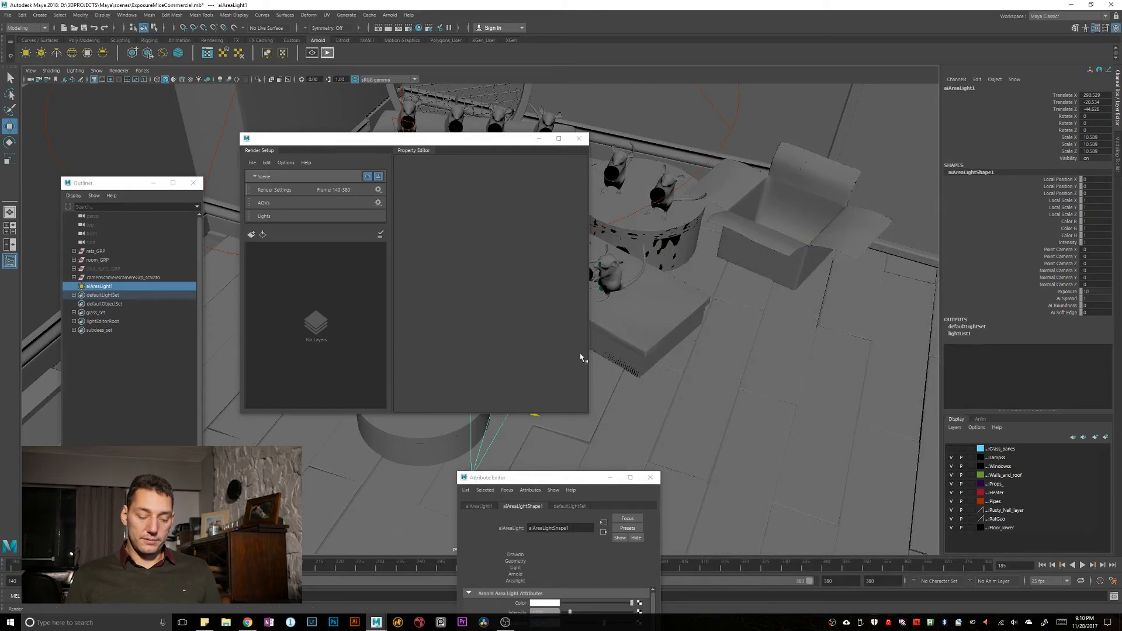
{"action": "left_click_drag", "start_coordinate": [759, 147], "coordinate": [820, 142]}
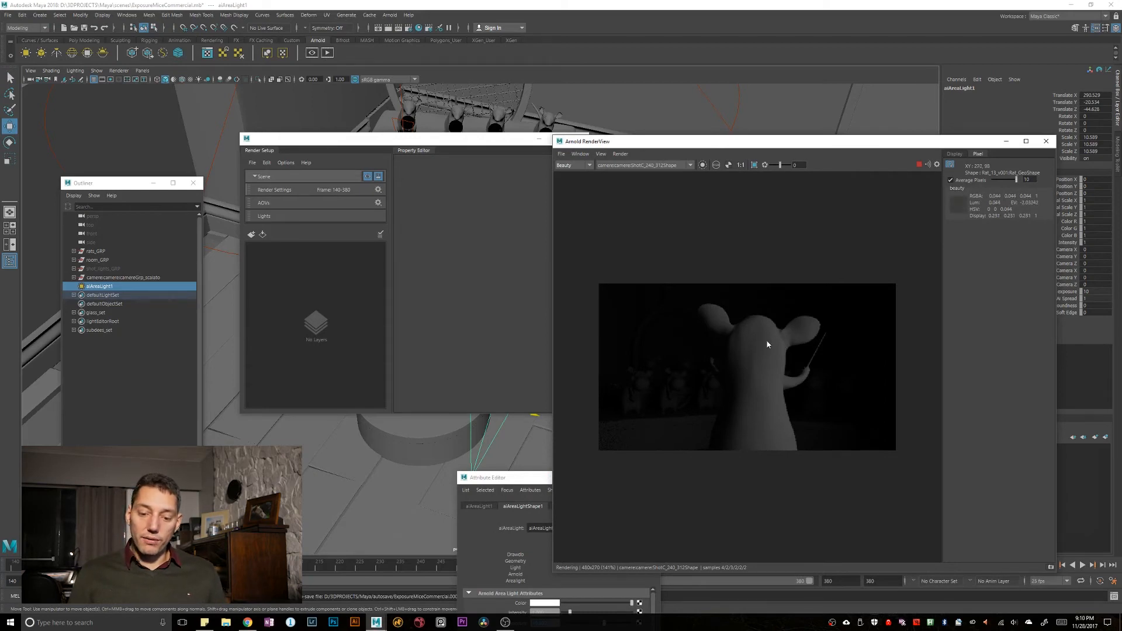
Step: Set the area light's exposure to 12, then reduce it to 11.5
{"action": "left_click_drag", "start_coordinate": [496, 477], "coordinate": [100, 290]}
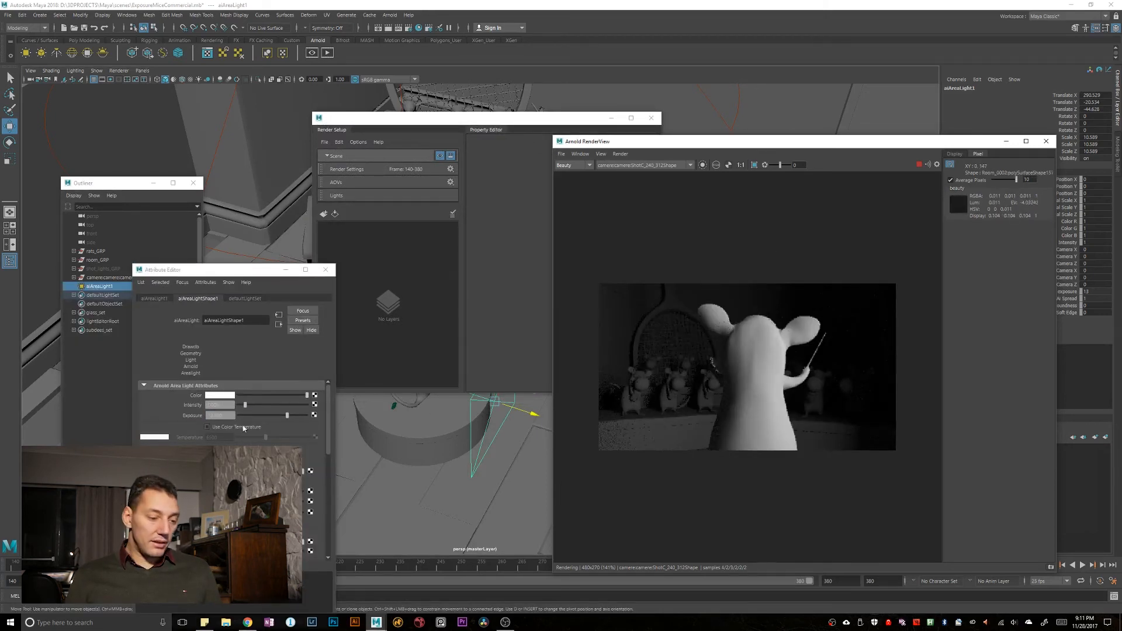
{"action": "left_click_drag", "start_coordinate": [235, 415], "coordinate": [145, 427]}
{"action": "type", "text": "12"}
{"action": "key", "text": "Return"}
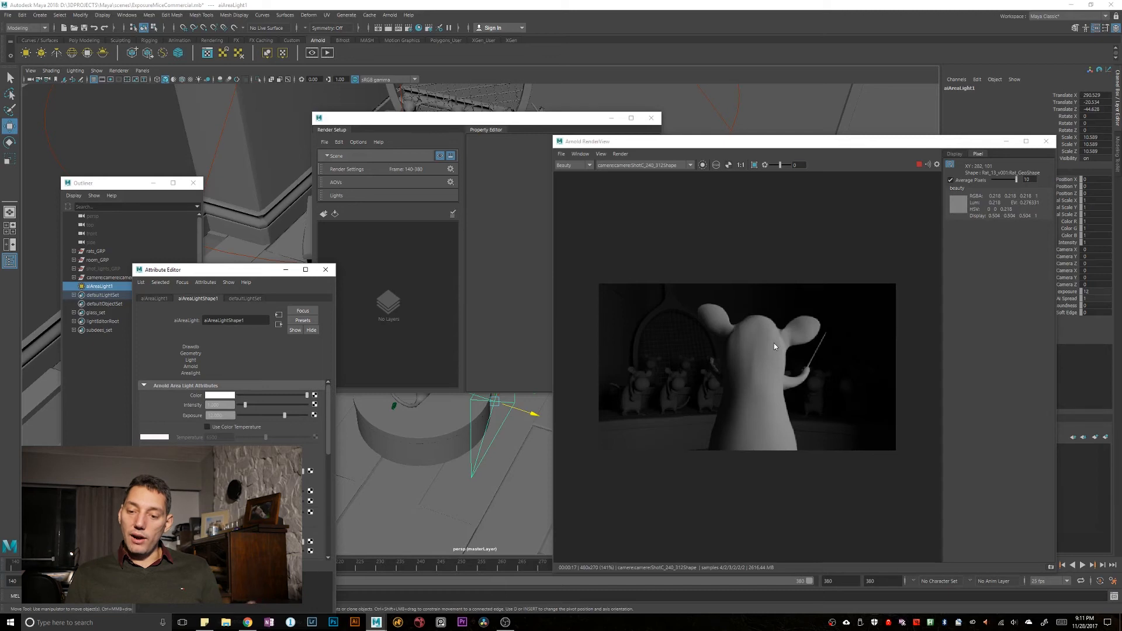
{"action": "left_click_drag", "start_coordinate": [225, 415], "coordinate": [155, 418]}
{"action": "type", "text": "11.5"}
{"action": "key", "text": "Return"}
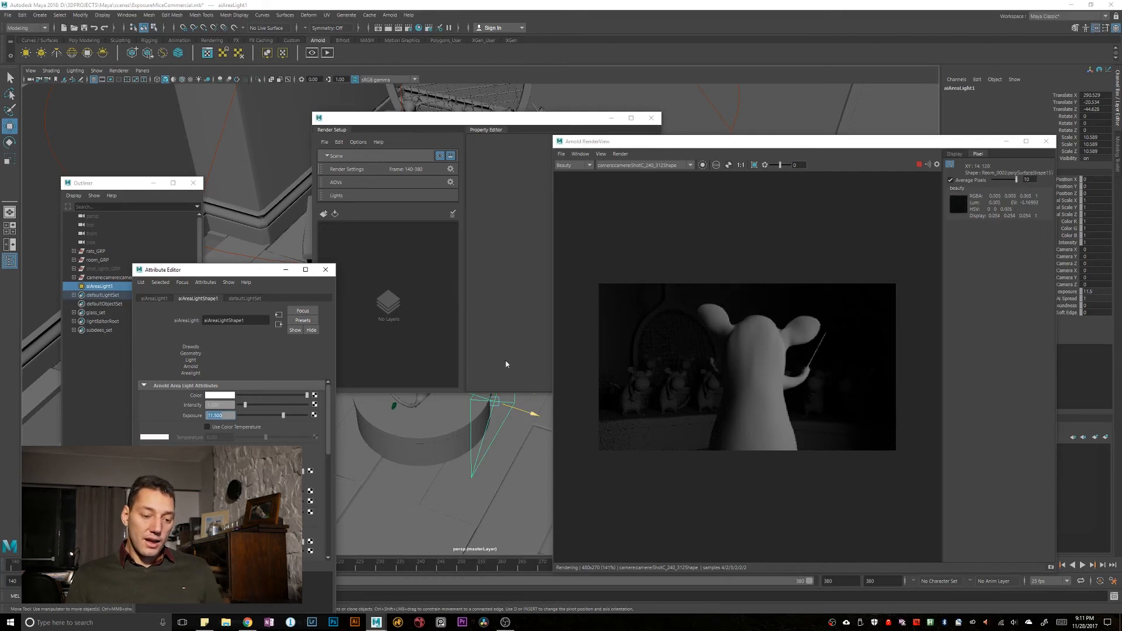
Step: Close the Attribute Editor and Render Setup windows and move the RenderView aside to uncover the mice in the viewport
{"action": "left_click_drag", "start_coordinate": [490, 118], "coordinate": [291, 28]}
{"action": "left_click_drag", "start_coordinate": [482, 399], "coordinate": [514, 343], "text": "alt"}
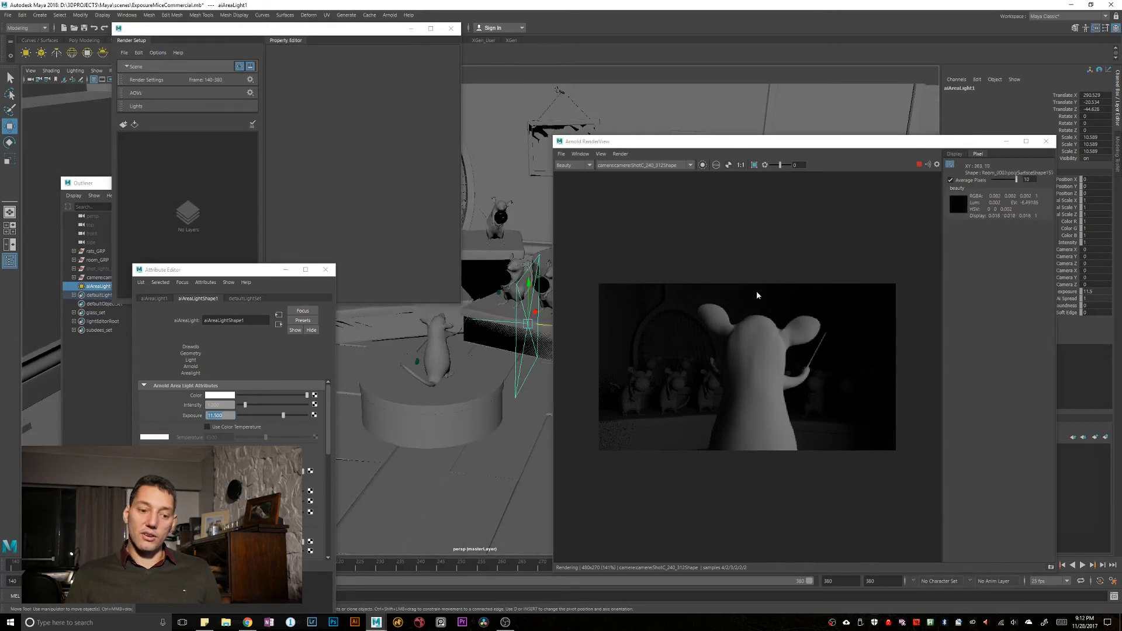
{"action": "left_click", "coordinate": [326, 270]}
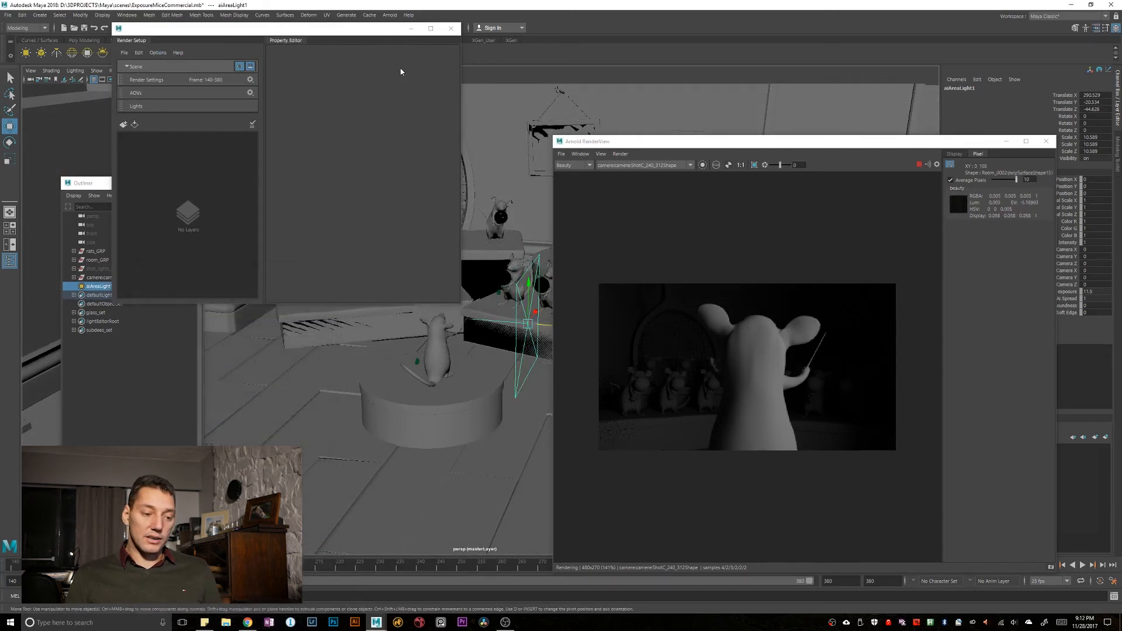
{"action": "left_click", "coordinate": [450, 28]}
{"action": "left_click_drag", "start_coordinate": [903, 334], "coordinate": [1012, 402]}
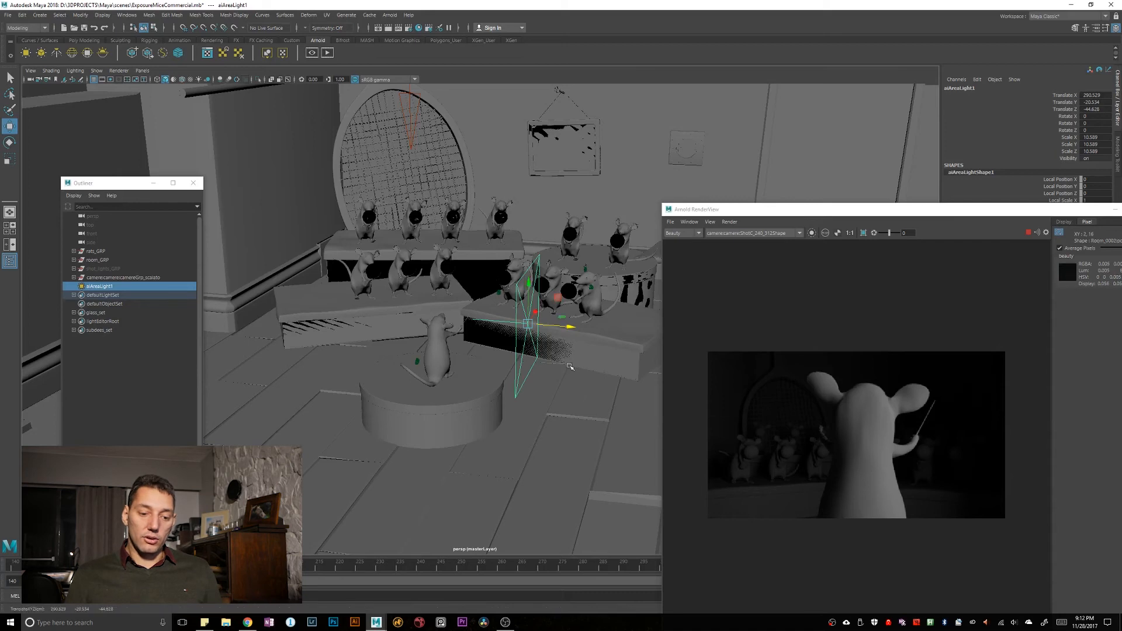
Step: Duplicate the area light, raise it above the mice, rotate it about -88 degrees in X and scale it to about 44.6
{"action": "key", "text": "ctrl+d"}
{"action": "left_click_drag", "start_coordinate": [520, 332], "coordinate": [593, 215]}
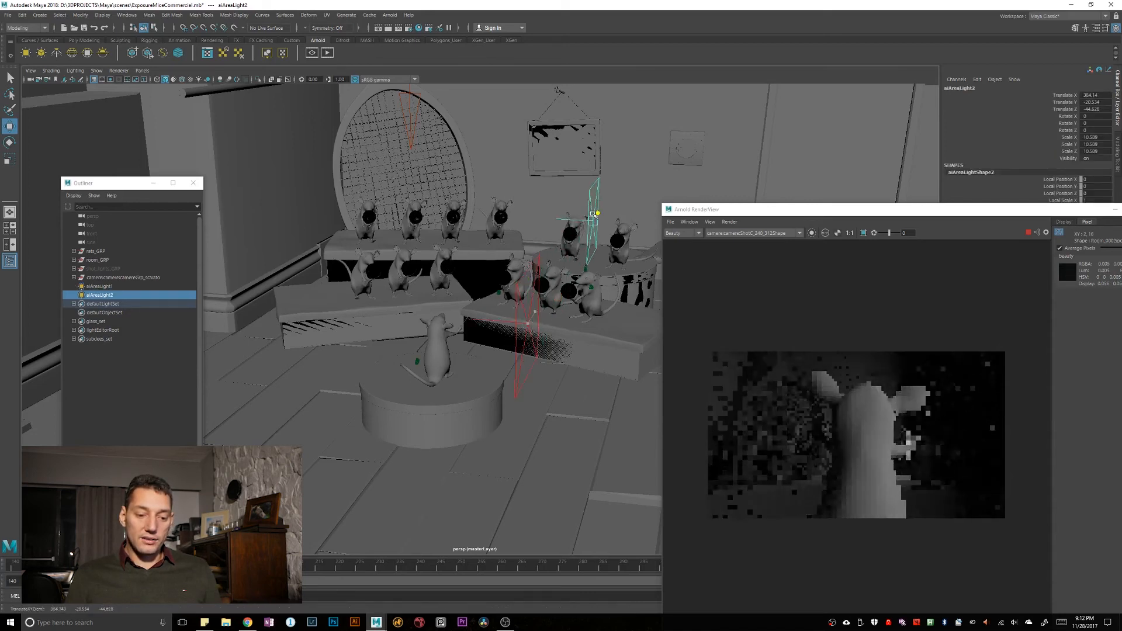
{"action": "left_click_drag", "start_coordinate": [593, 214], "coordinate": [821, 124]}
{"action": "key", "text": "e"}
{"action": "key", "text": "r"}
{"action": "key", "text": "e"}
{"action": "key", "text": "w"}
{"action": "key", "text": "r"}
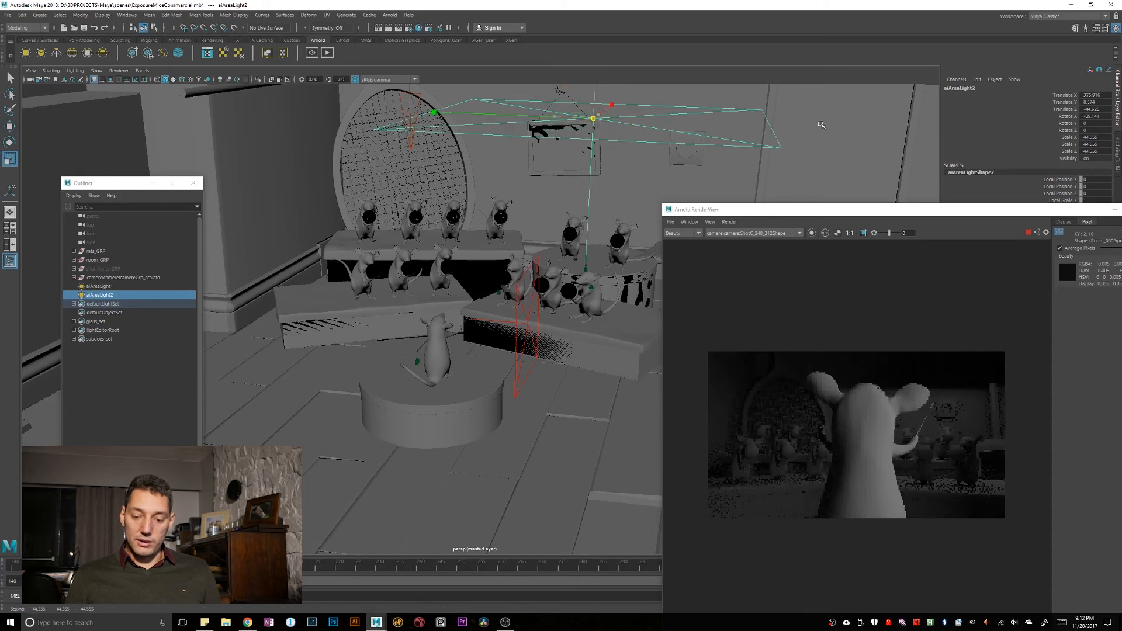
{"action": "key", "text": "q"}
Step: Open the overhead light's attributes, try an exposure of 16 and reduce it to 13
{"action": "left_click_drag", "start_coordinate": [804, 307], "coordinate": [804, 381]}
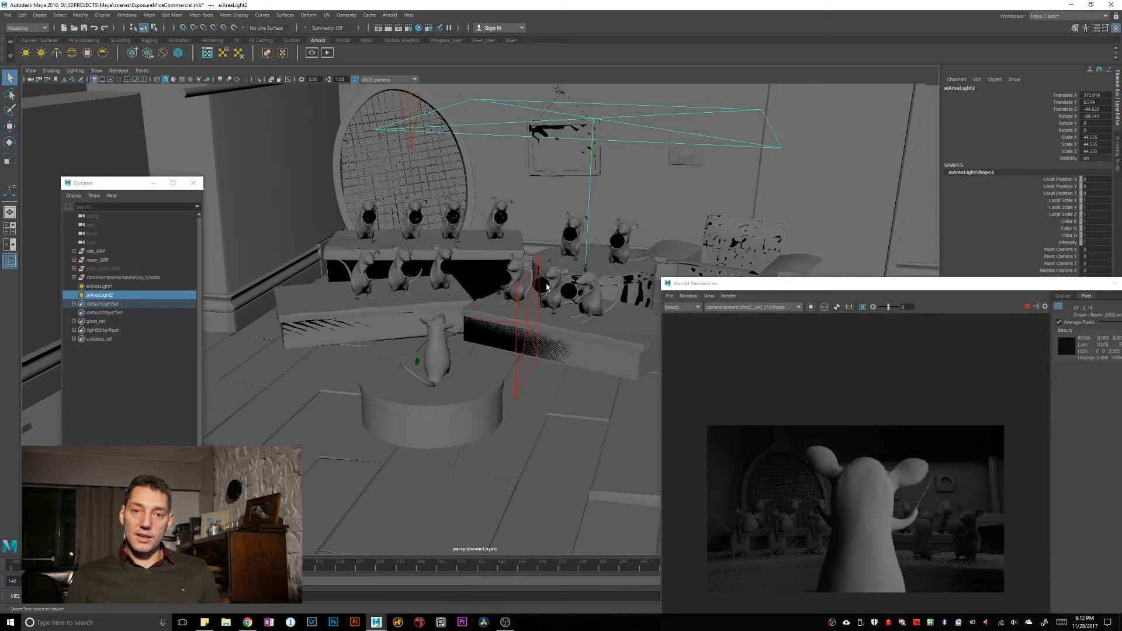
{"action": "left_click_drag", "start_coordinate": [885, 450], "coordinate": [571, 170]}
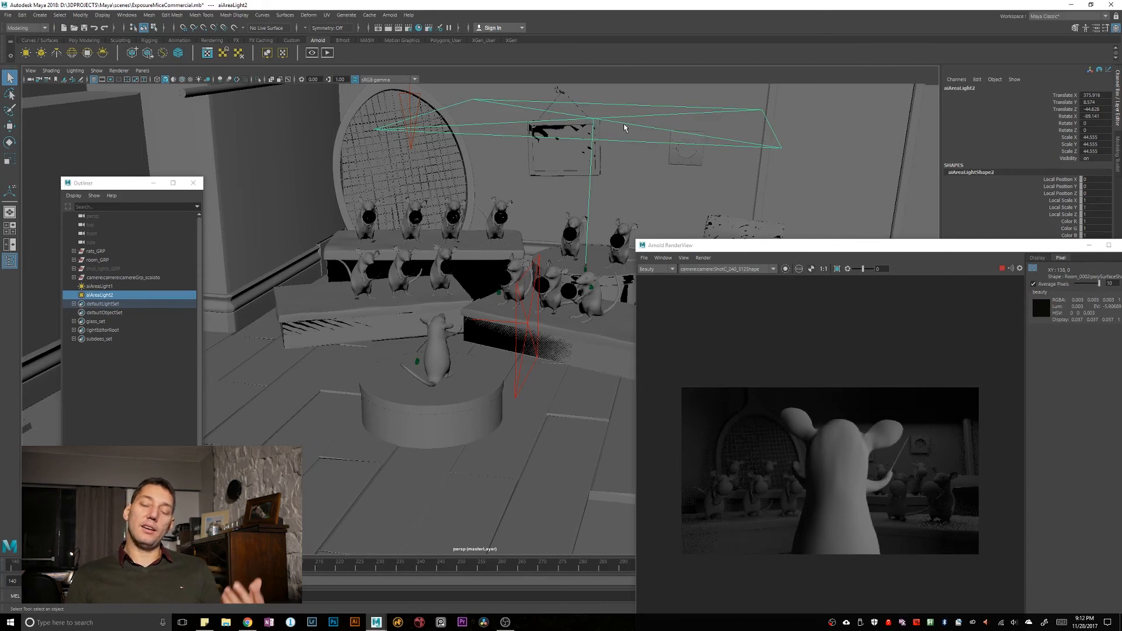
{"action": "key", "text": "ctrl+a"}
{"action": "left_click_drag", "start_coordinate": [305, 374], "coordinate": [224, 381]}
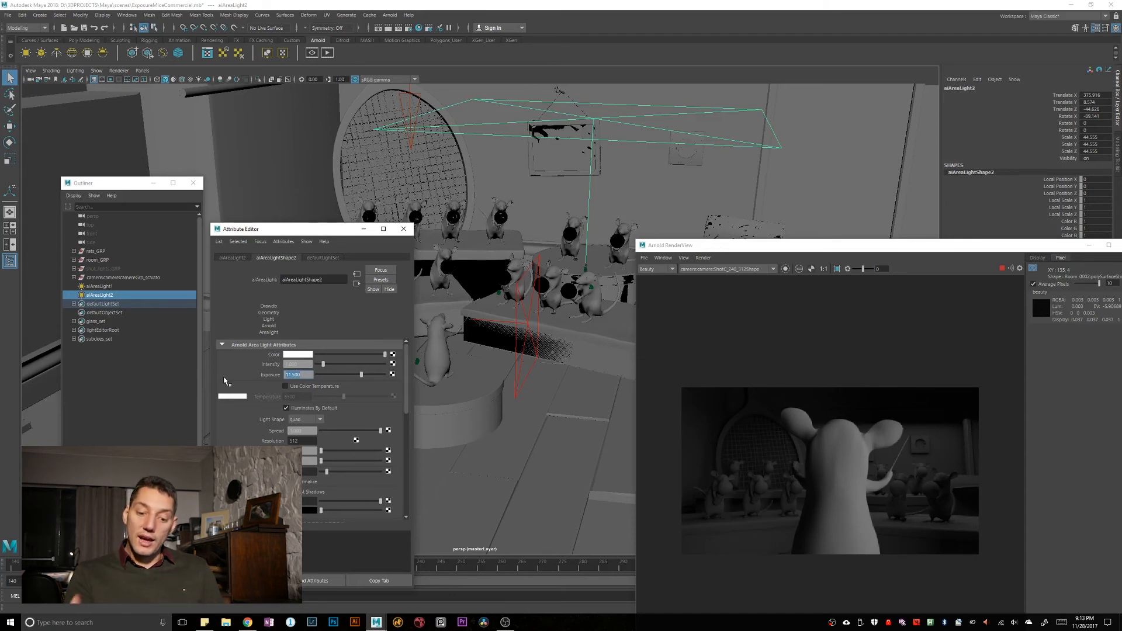
{"action": "type", "text": "11"}
{"action": "key", "text": "Return"}
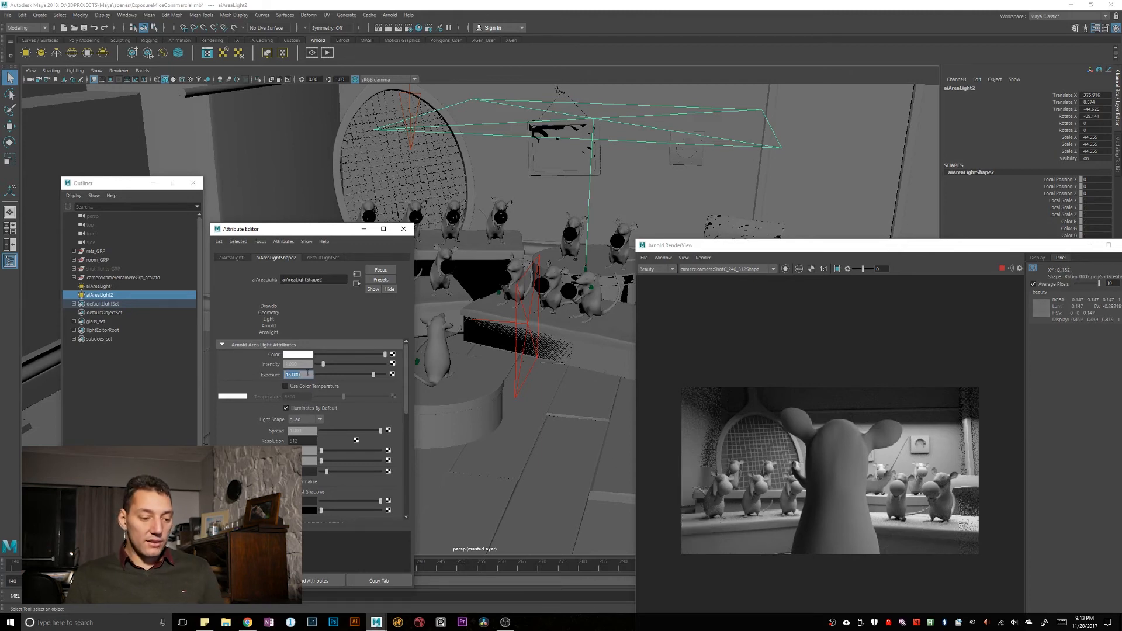
{"action": "type", "text": "13"}
{"action": "key", "text": "Return"}
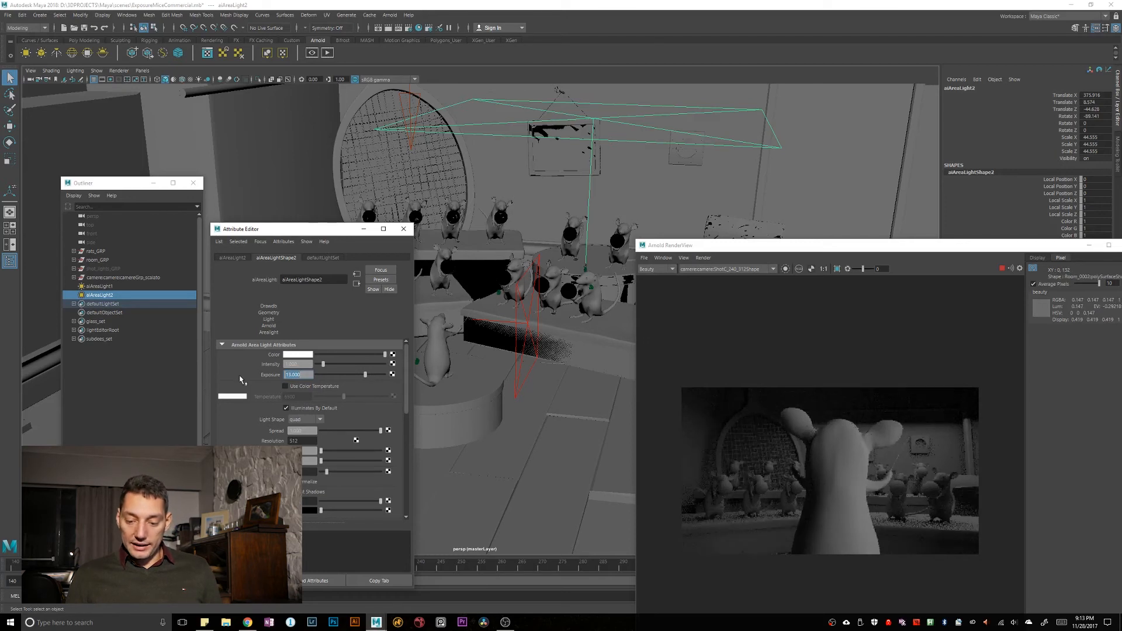
Step: Compare exposures of 14 and 13 on the overhead light and settle on 13.5
{"action": "left_click_drag", "start_coordinate": [846, 481], "coordinate": [716, 407], "text": "alt"}
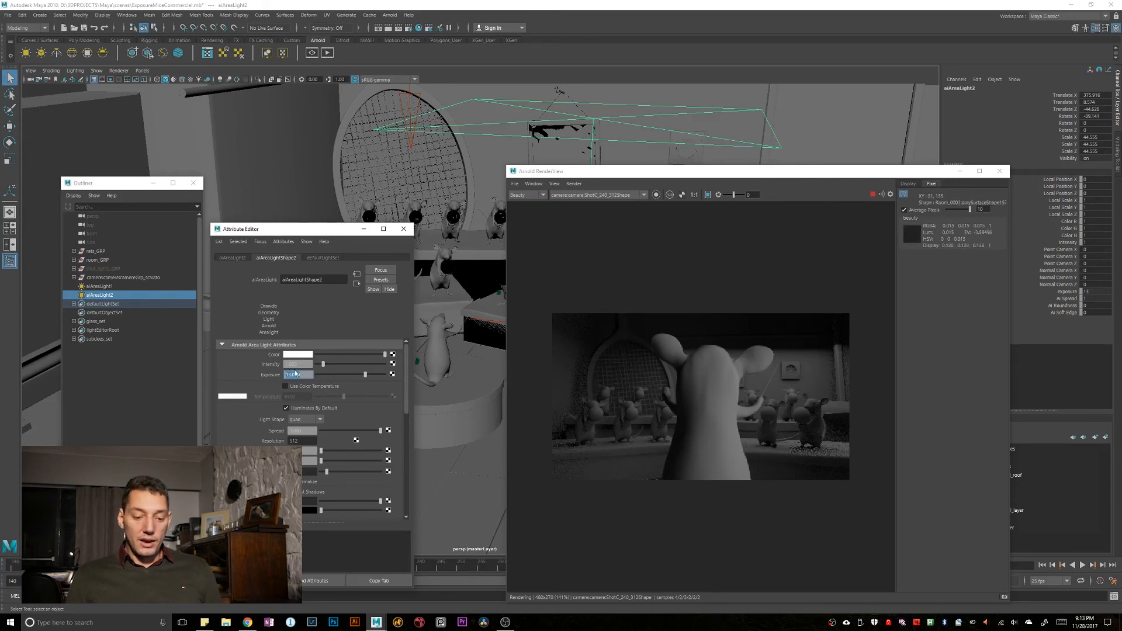
{"action": "type", "text": "14"}
{"action": "key", "text": "Return"}
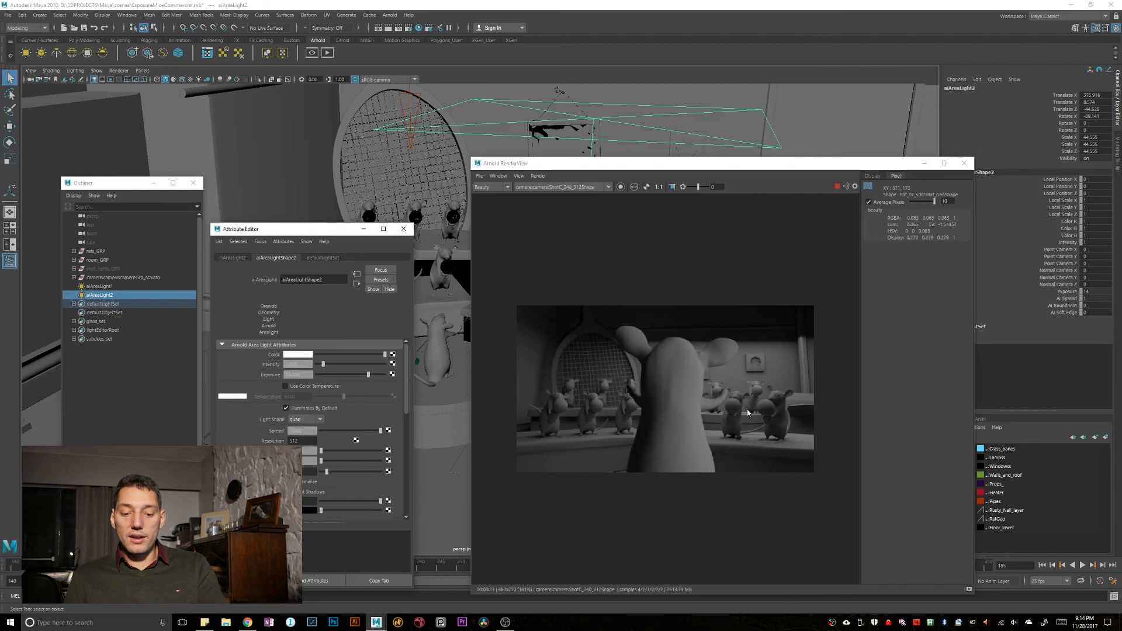
{"action": "left_click_drag", "start_coordinate": [310, 374], "coordinate": [247, 379]}
{"action": "type", "text": "13"}
{"action": "key", "text": "Return"}
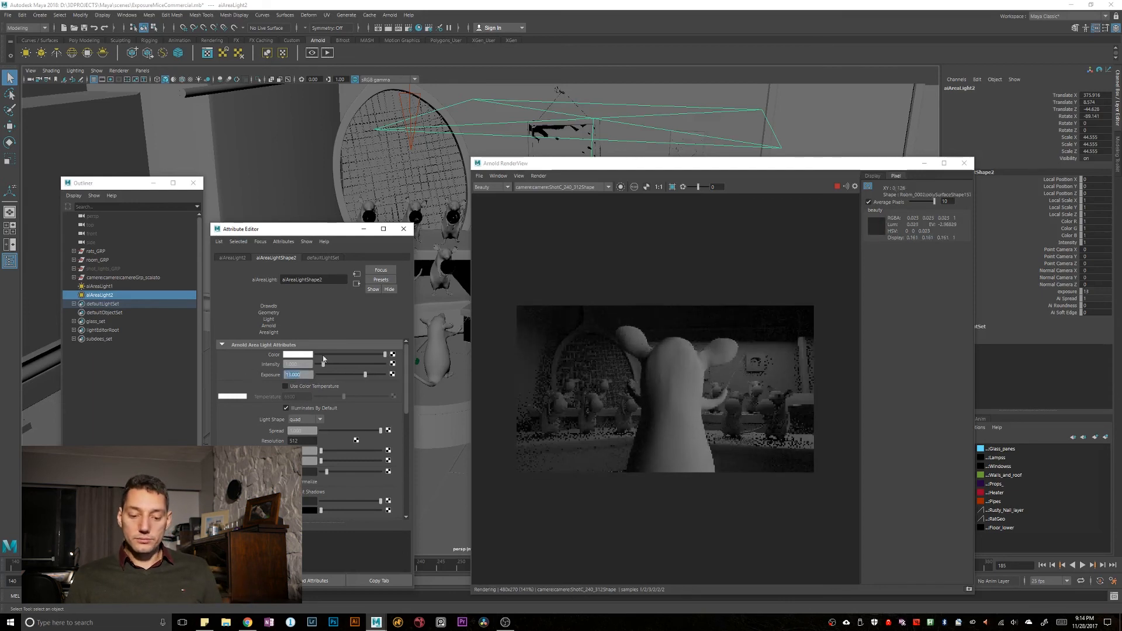
{"action": "type", "text": "13.5"}
{"action": "key", "text": "Return"}
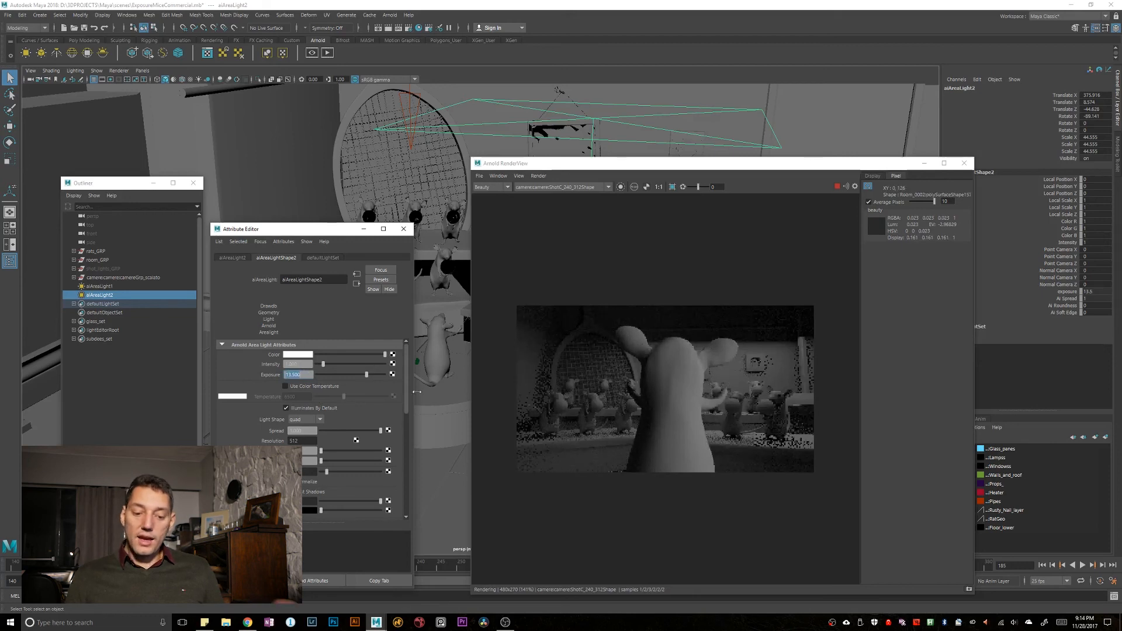